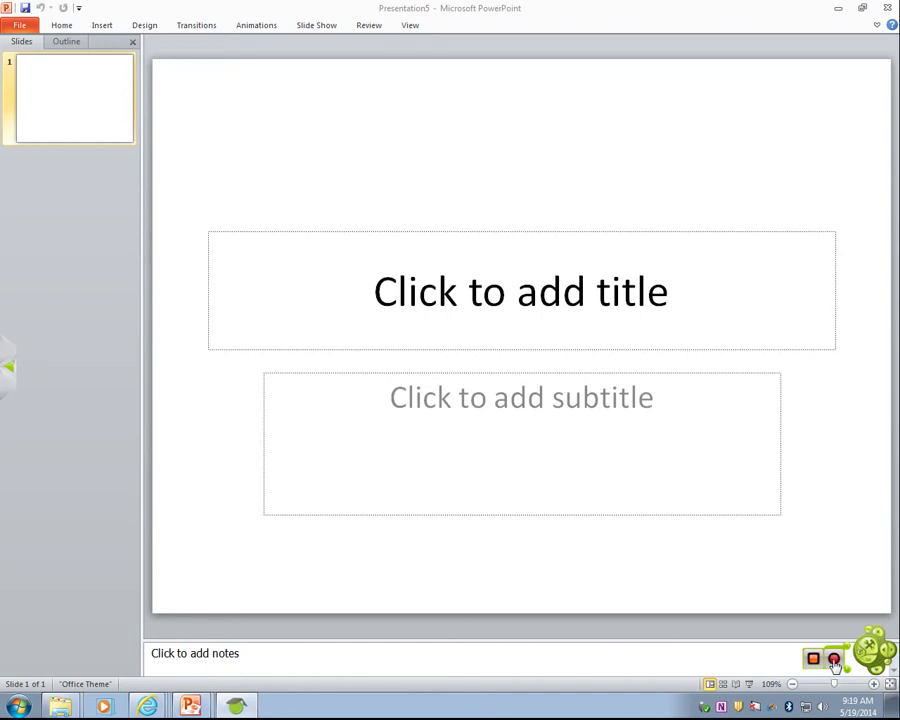
# Step: Title the slide 'Buster Goes to School' with a 'By:' subtitle and the author's name below
pyautogui.click(531, 297)
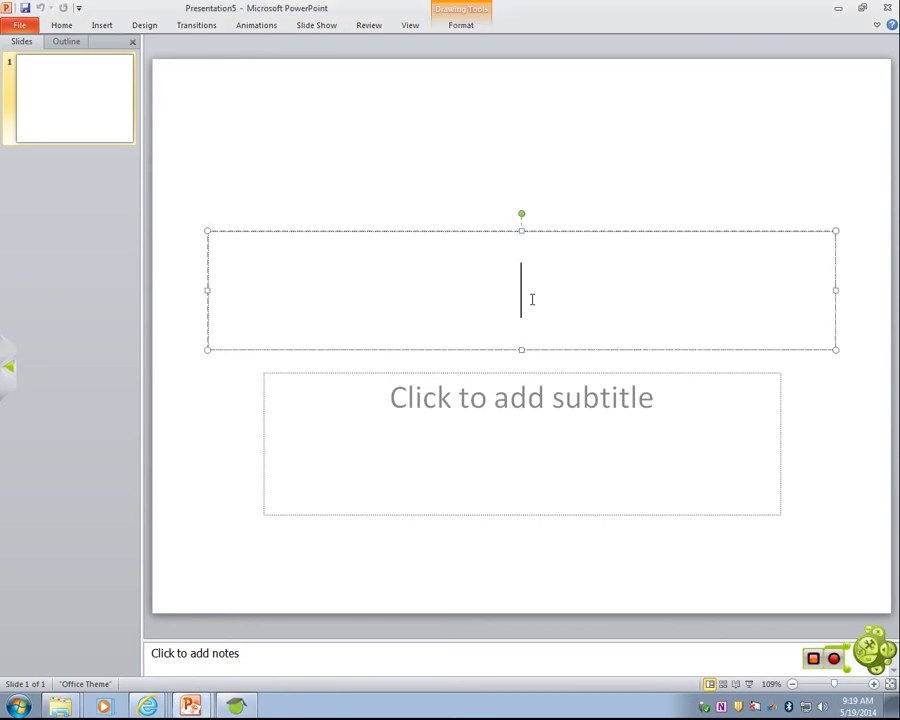
pyautogui.write('Bu')
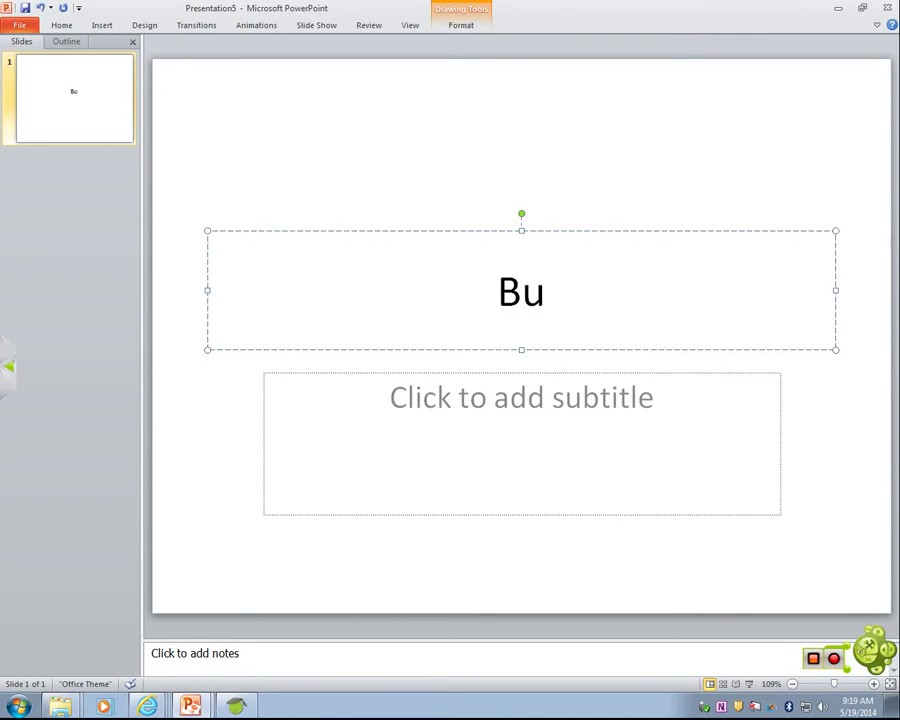
pyautogui.write('ster Goes to School')
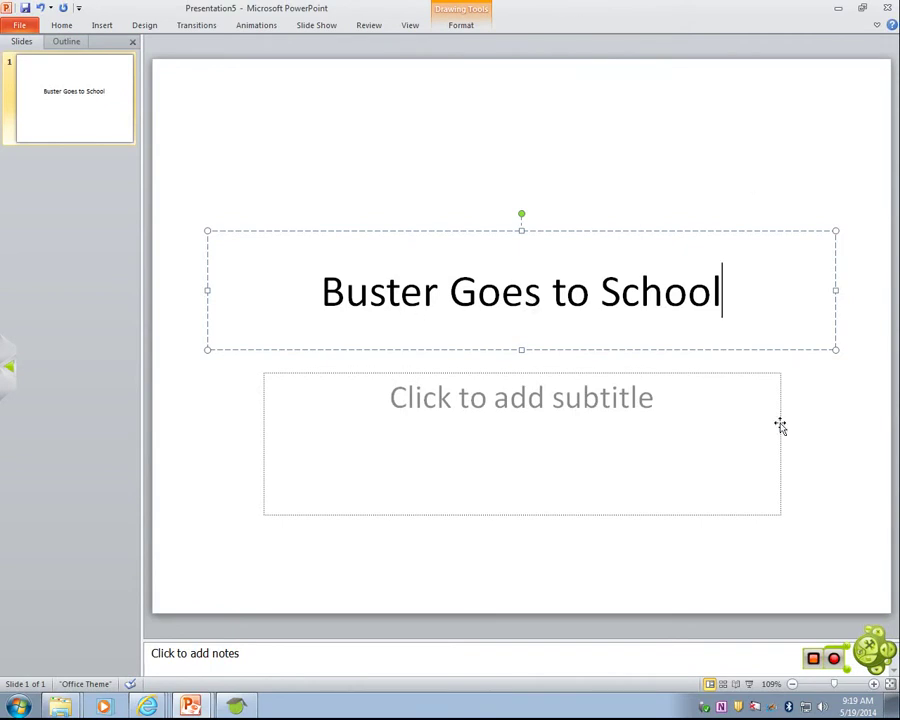
pyautogui.click(567, 411)
pyautogui.write('By:')
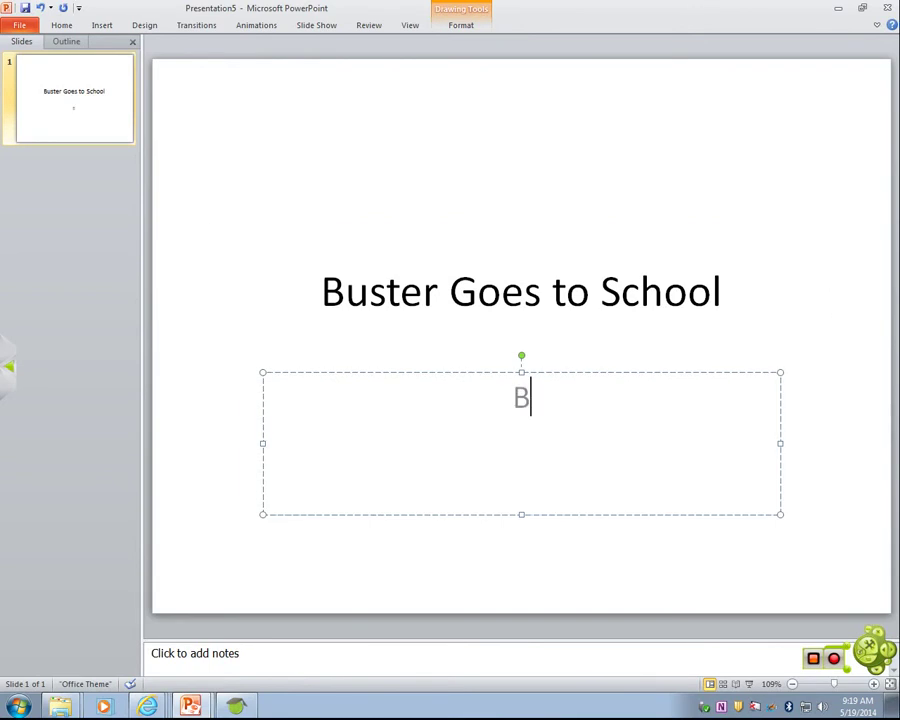
pyautogui.press('Return')
pyautogui.write('Smi')
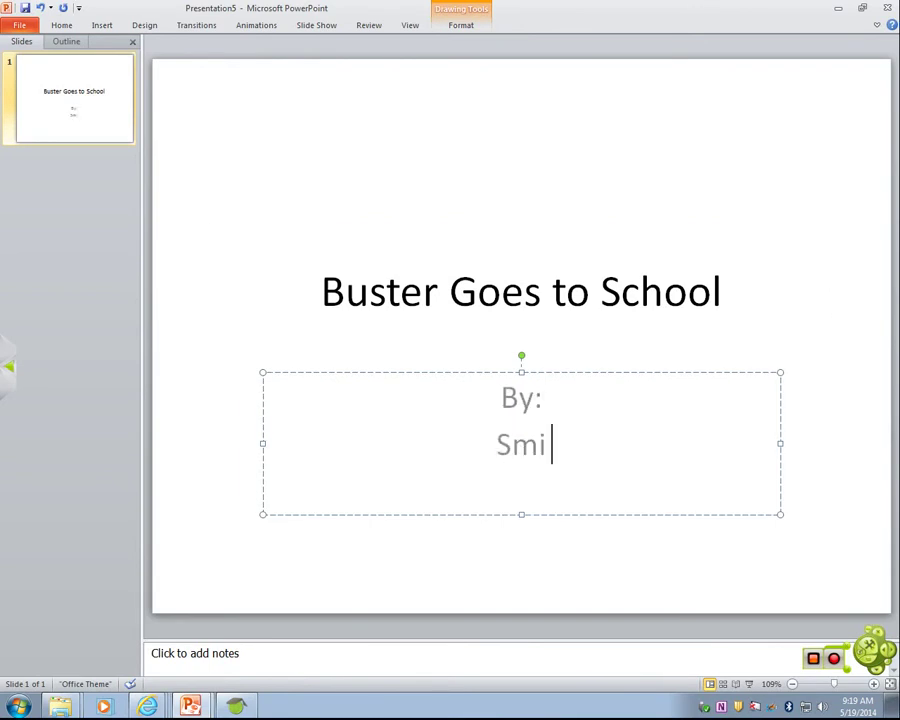
pyautogui.write('th Smith')
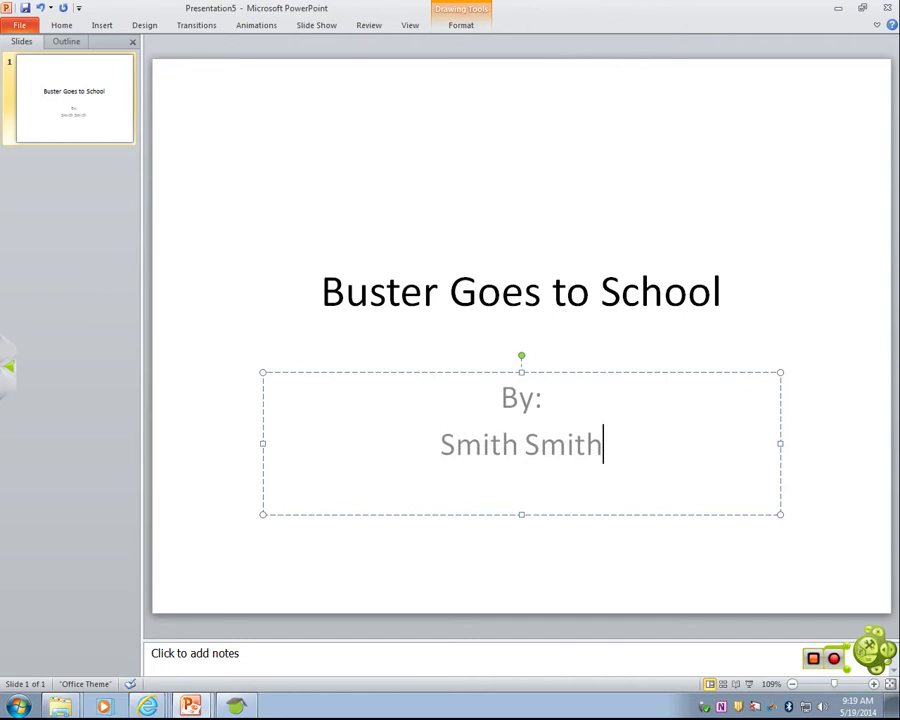
pyautogui.click(795, 216)
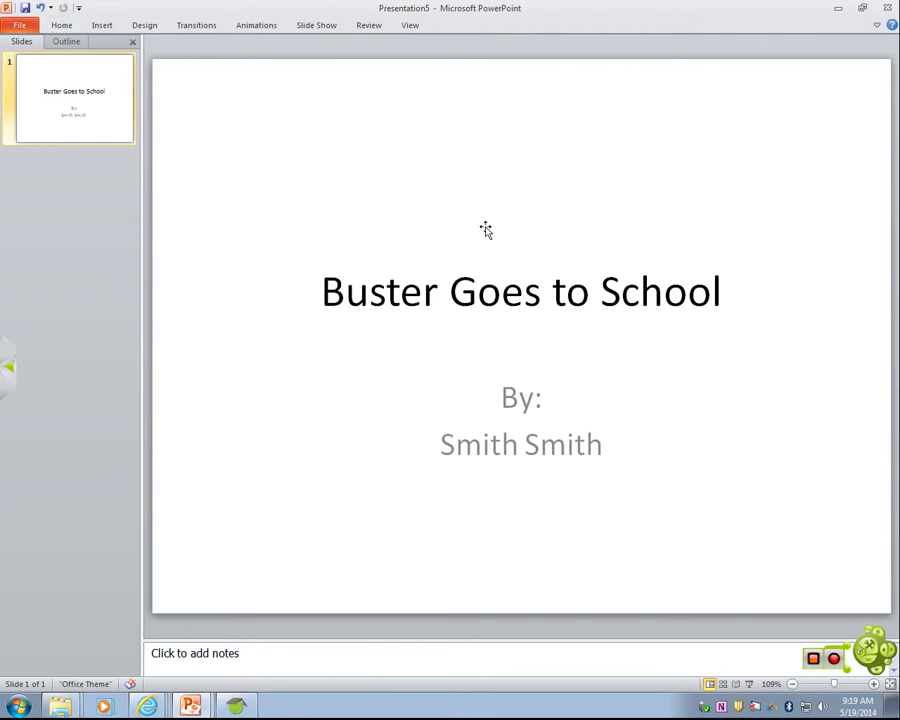
# Step: Fill the title slide background with the green preset gradient in a diagonal direction
pyautogui.click(145, 26)
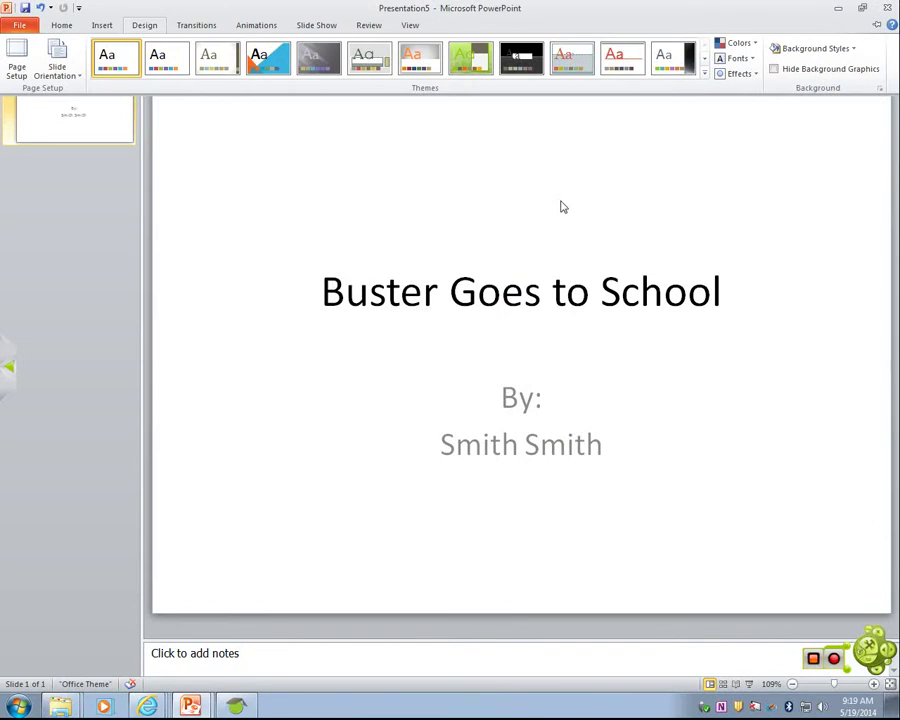
pyautogui.rightClick(561, 207)
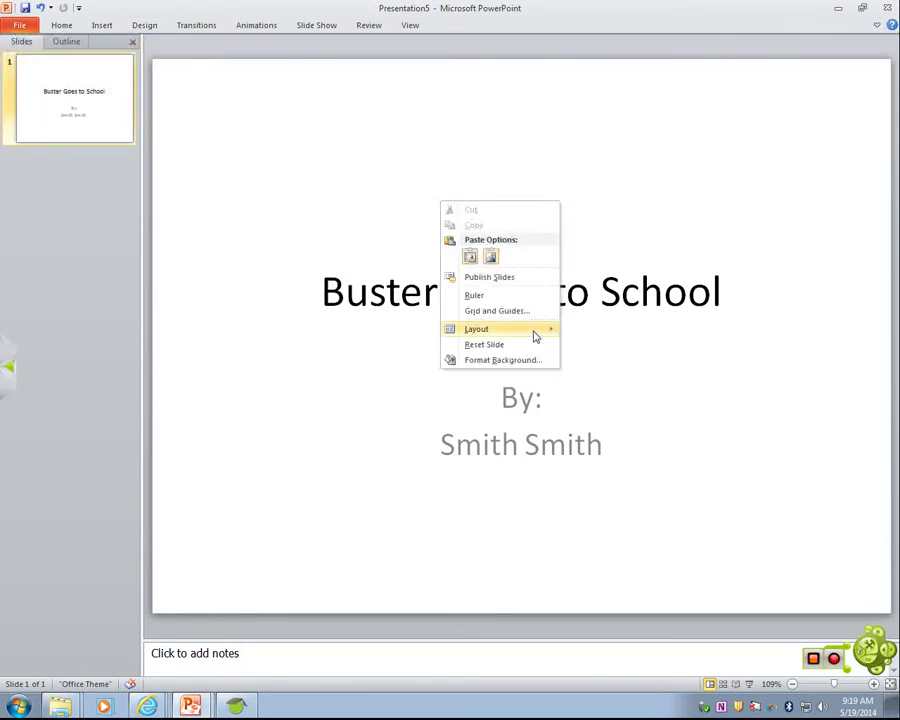
pyautogui.click(519, 362)
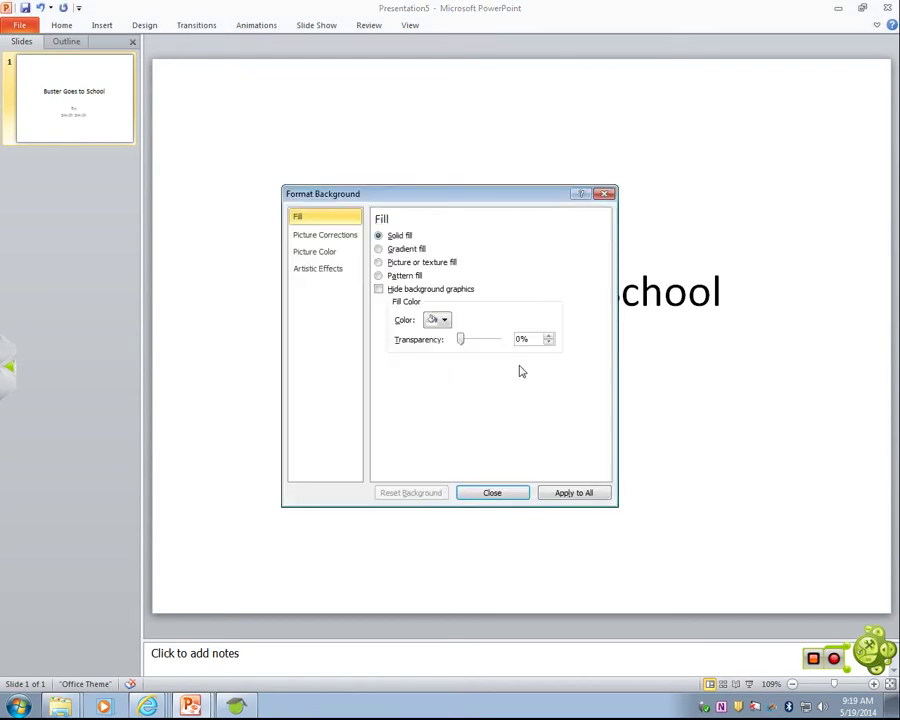
pyautogui.click(379, 249)
pyautogui.click(458, 342)
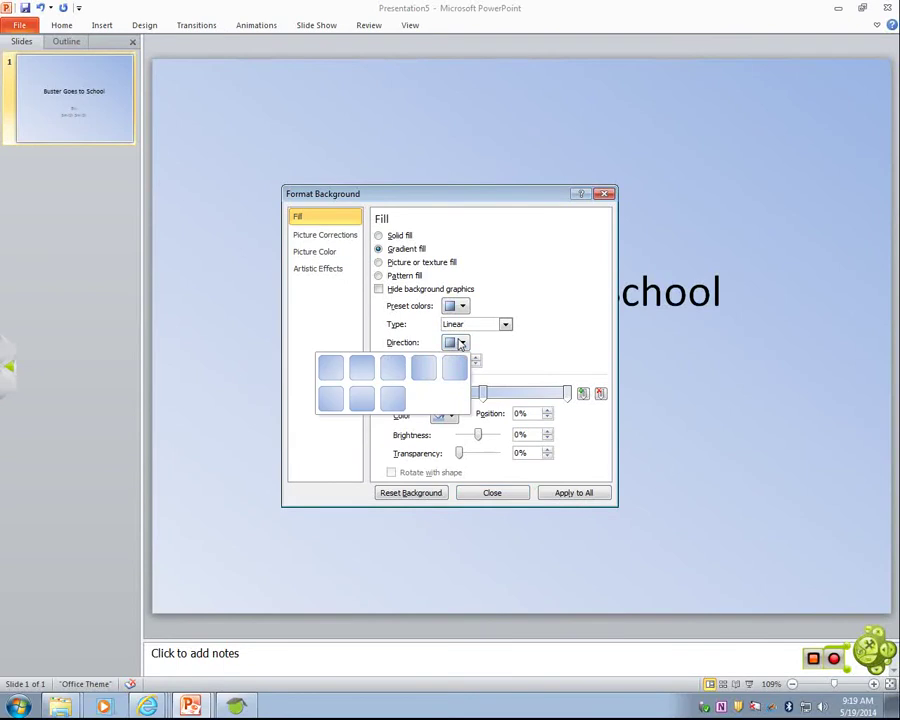
pyautogui.click(393, 368)
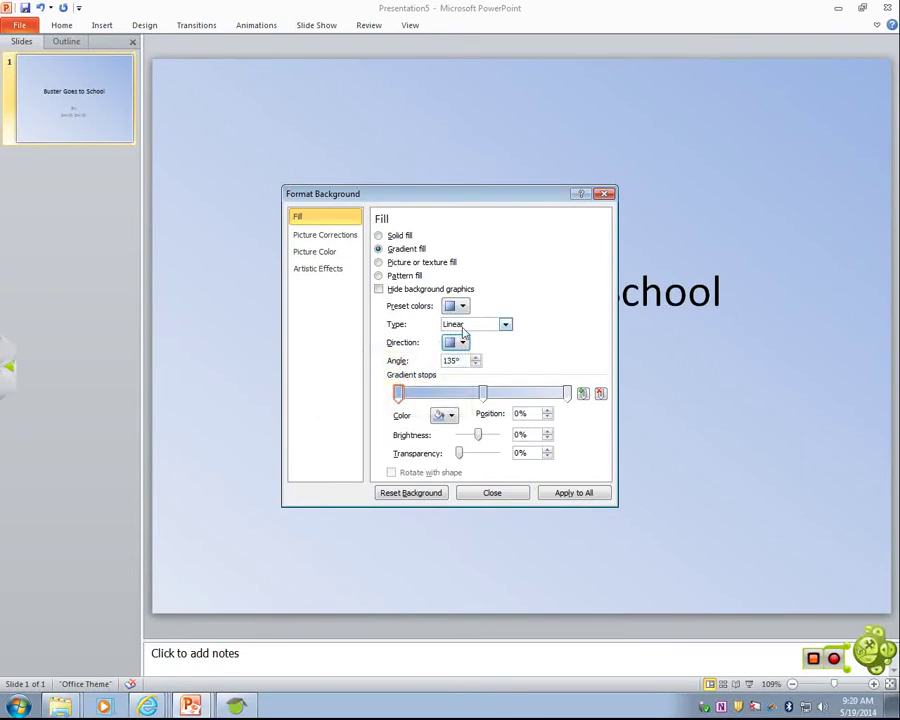
pyautogui.click(463, 308)
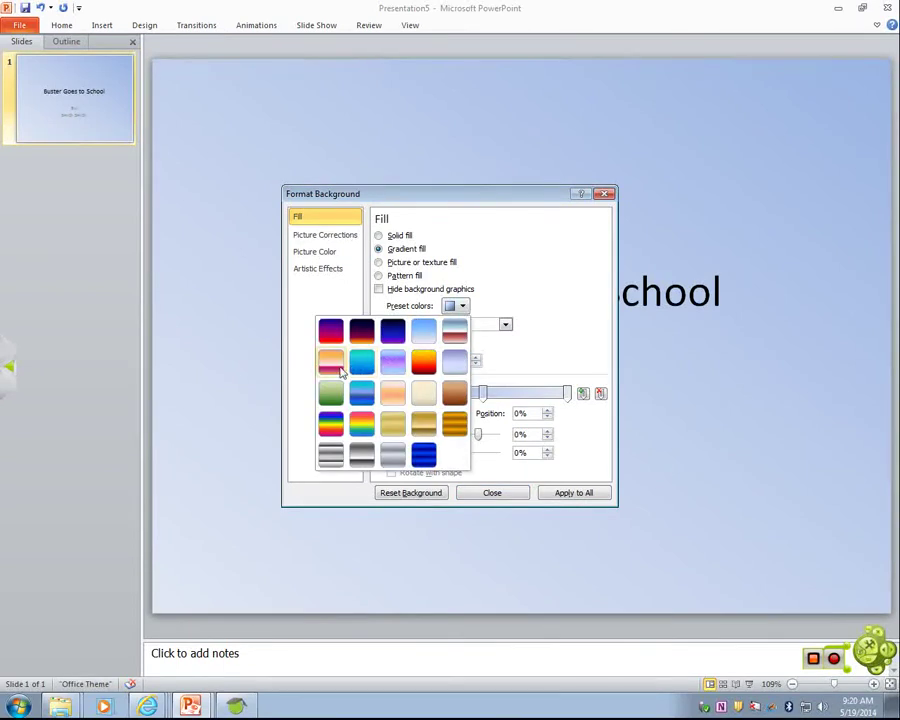
pyautogui.click(335, 392)
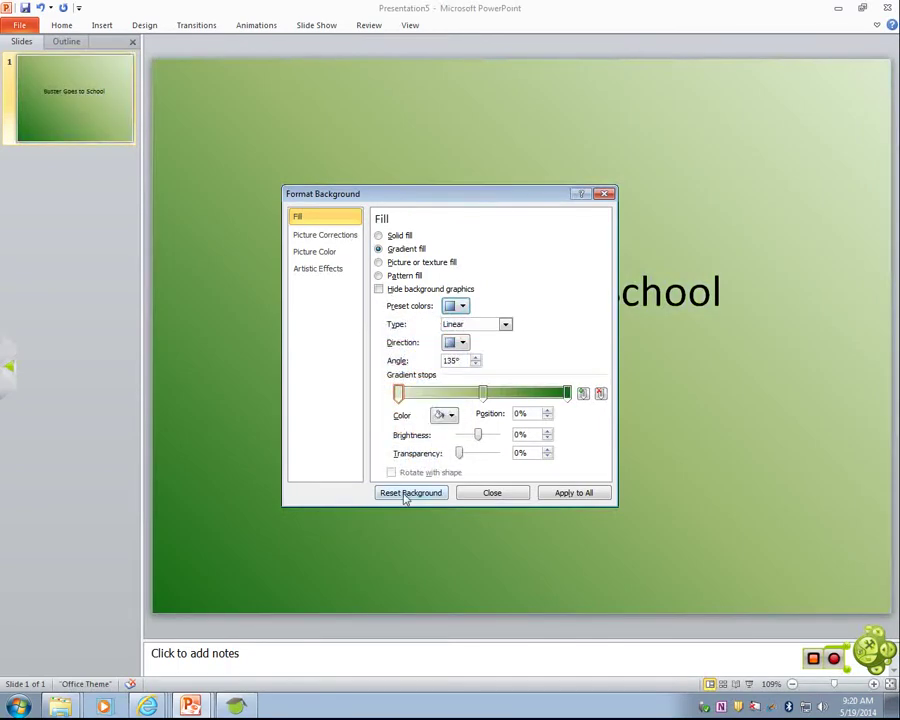
pyautogui.click(488, 494)
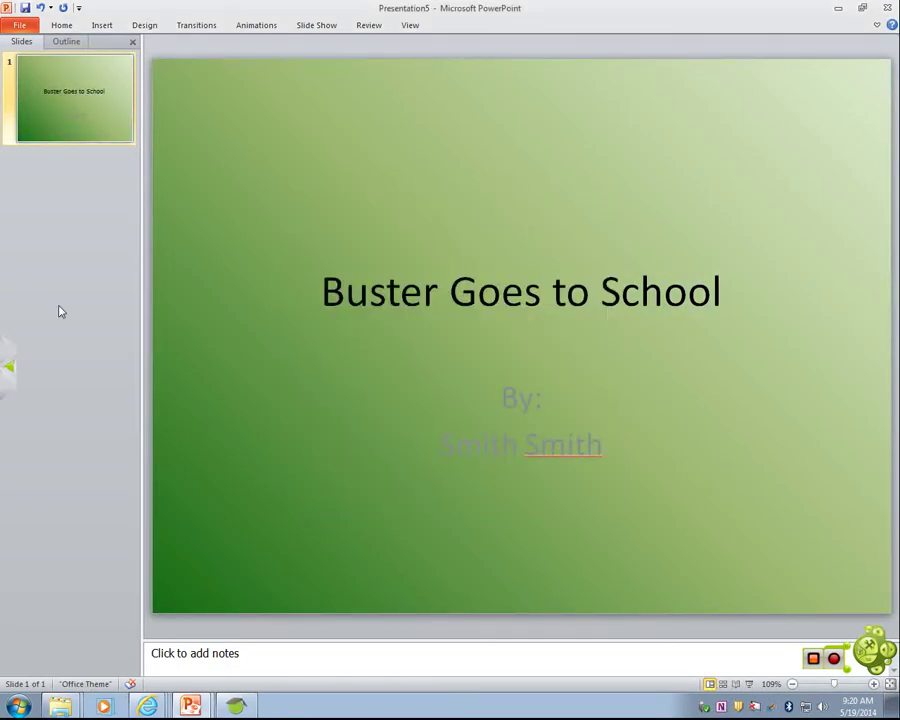
# Step: Color the 'By:' subtitle and author name Dark Blue
pyautogui.click(446, 385)
pyautogui.moveTo(622, 456); pyautogui.dragTo(455, 402)
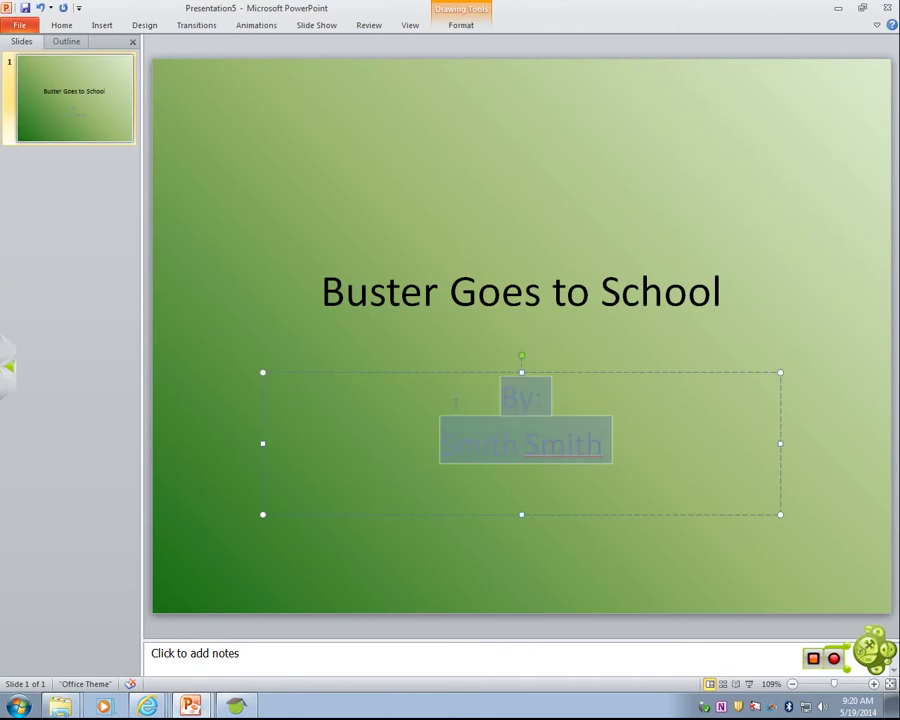
pyautogui.click(73, 28)
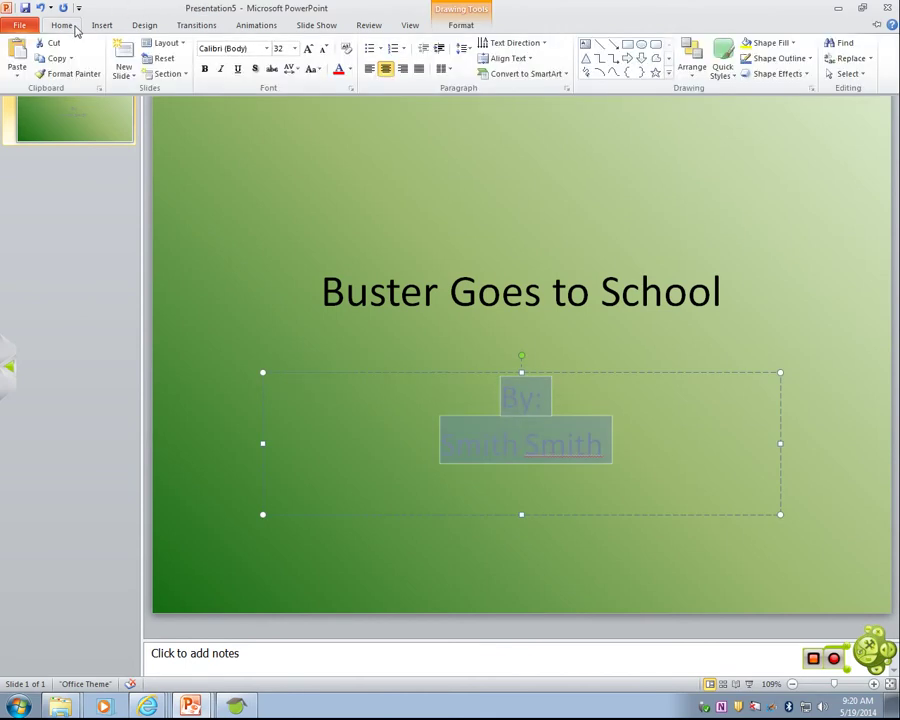
pyautogui.click(350, 70)
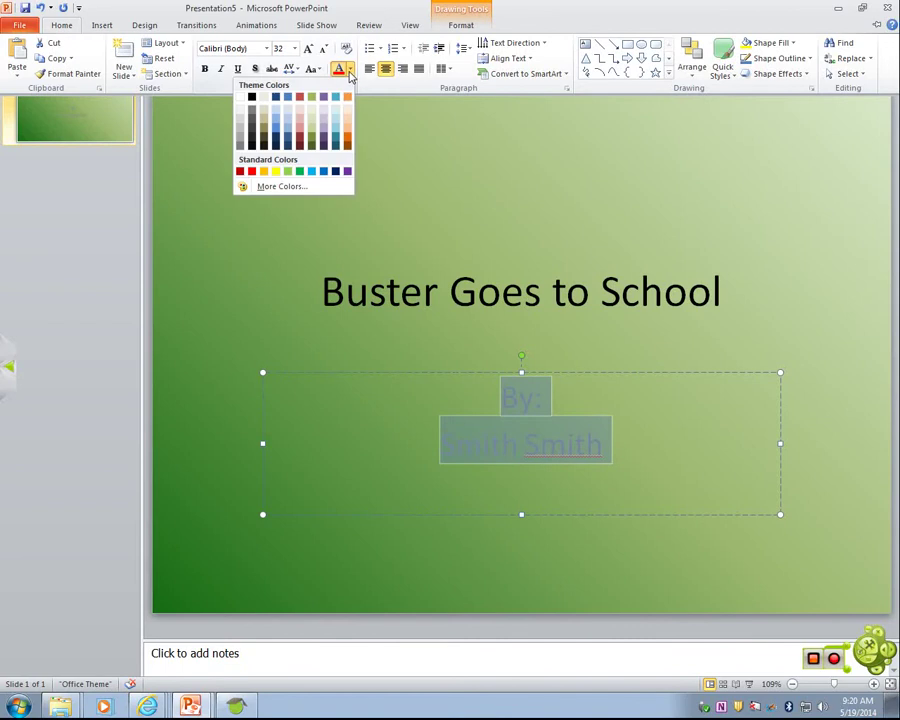
pyautogui.click(335, 172)
# Step: Collapse the ribbon and click off the text to finish editing the title slide
pyautogui.hotkey('ctrl', 'F1')
pyautogui.click(738, 266)
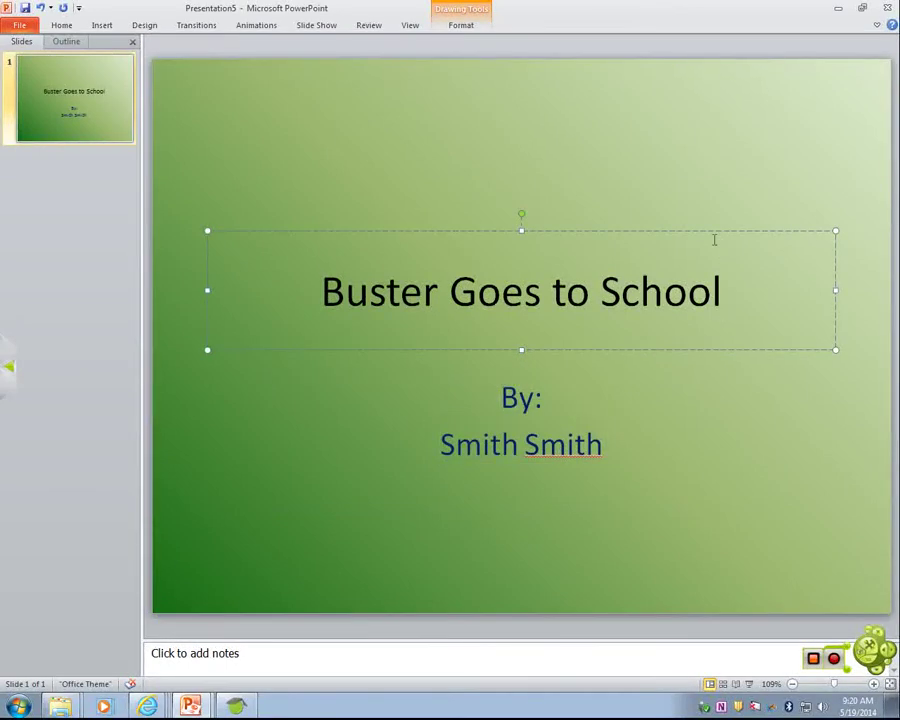
pyautogui.click(474, 104)
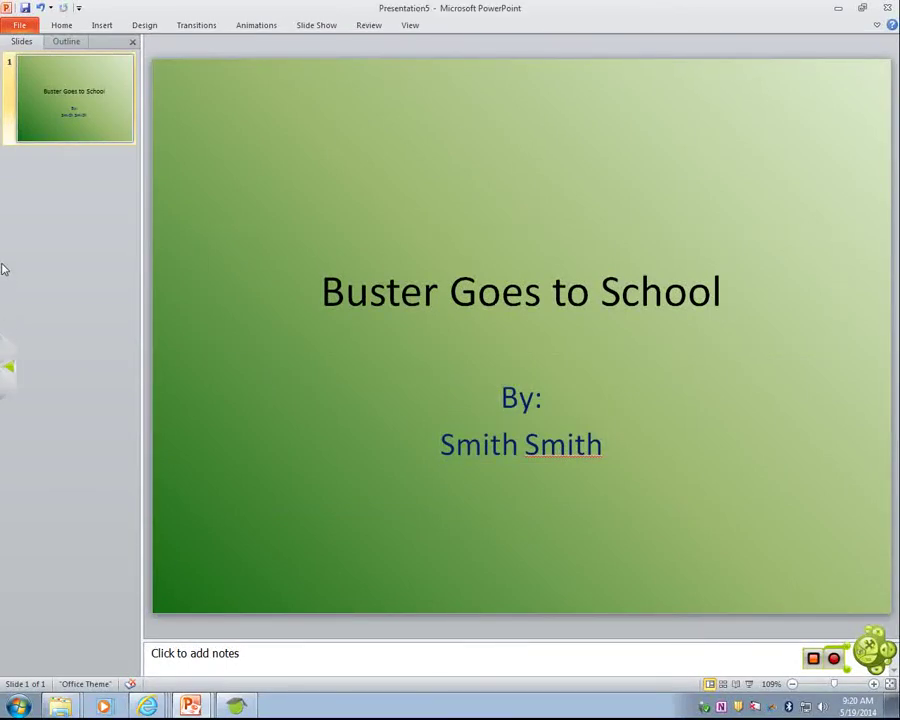
pyautogui.click(54, 28)
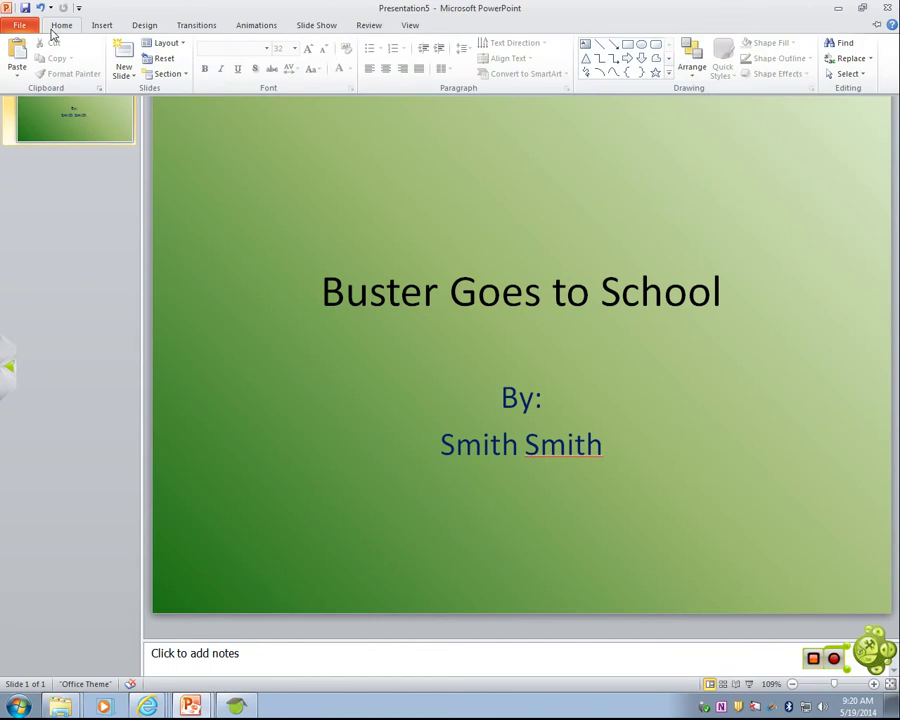
# Step: Insert a new slide with the Blank layout after the title slide
pyautogui.click(133, 78)
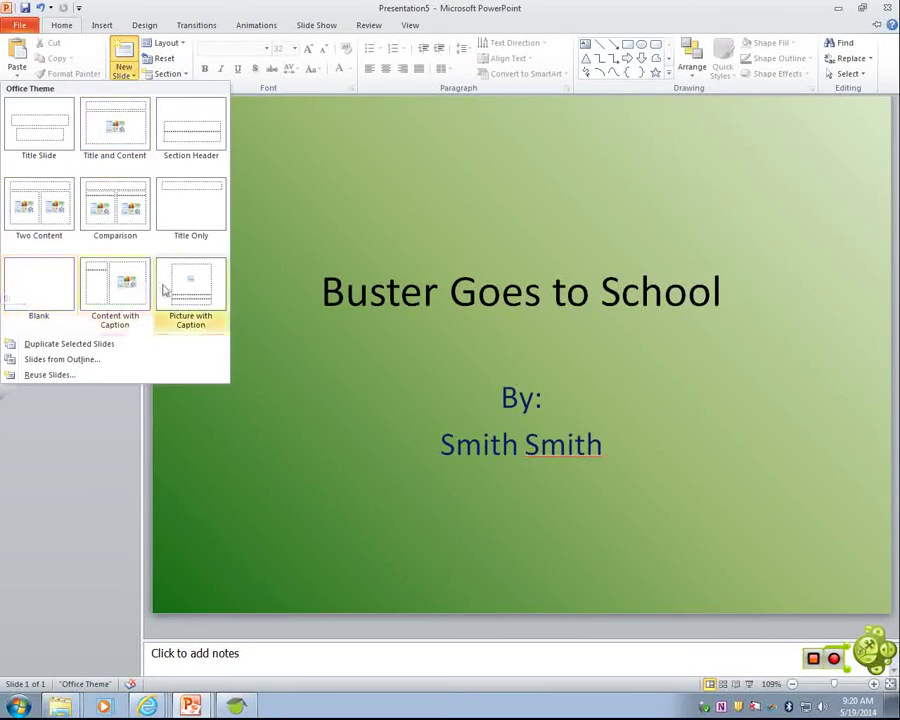
pyautogui.click(55, 286)
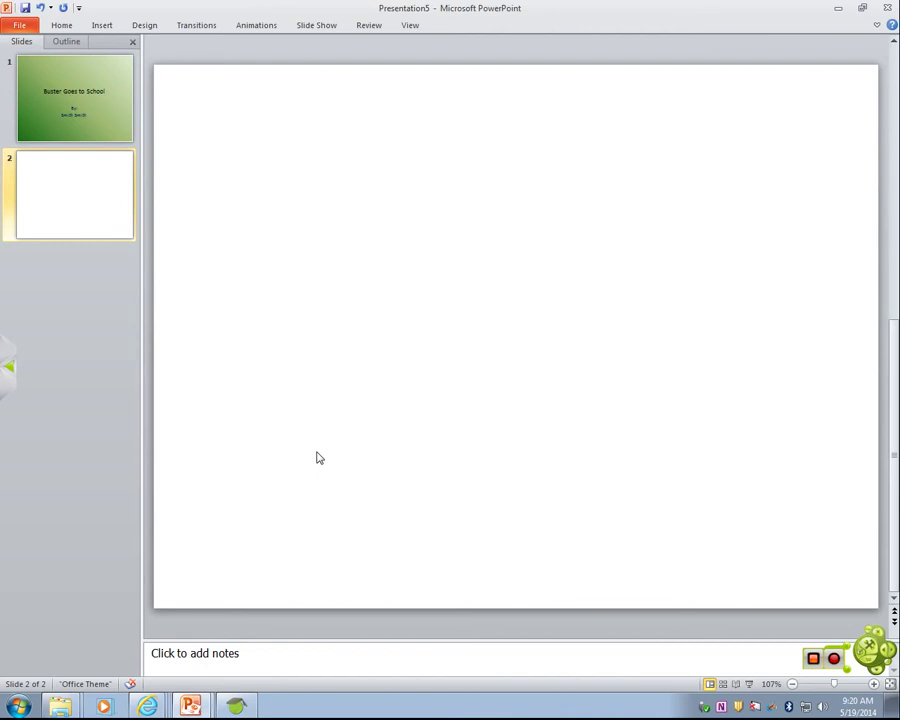
# Step: Set slide 2's background to the 'quad' picture file using Picture or texture fill
pyautogui.rightClick(714, 120)
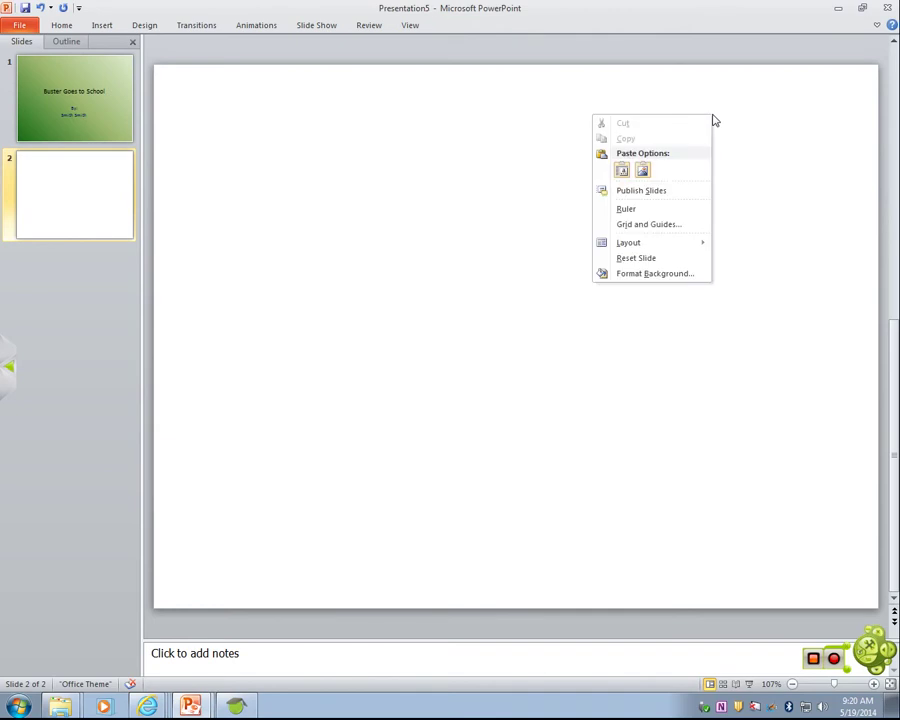
pyautogui.click(692, 274)
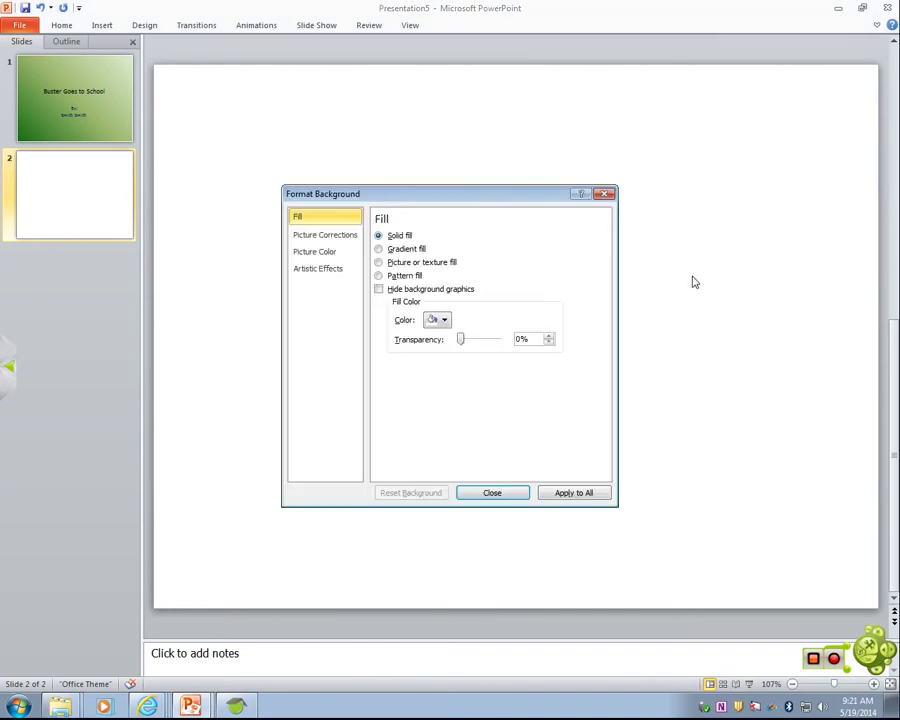
pyautogui.click(378, 262)
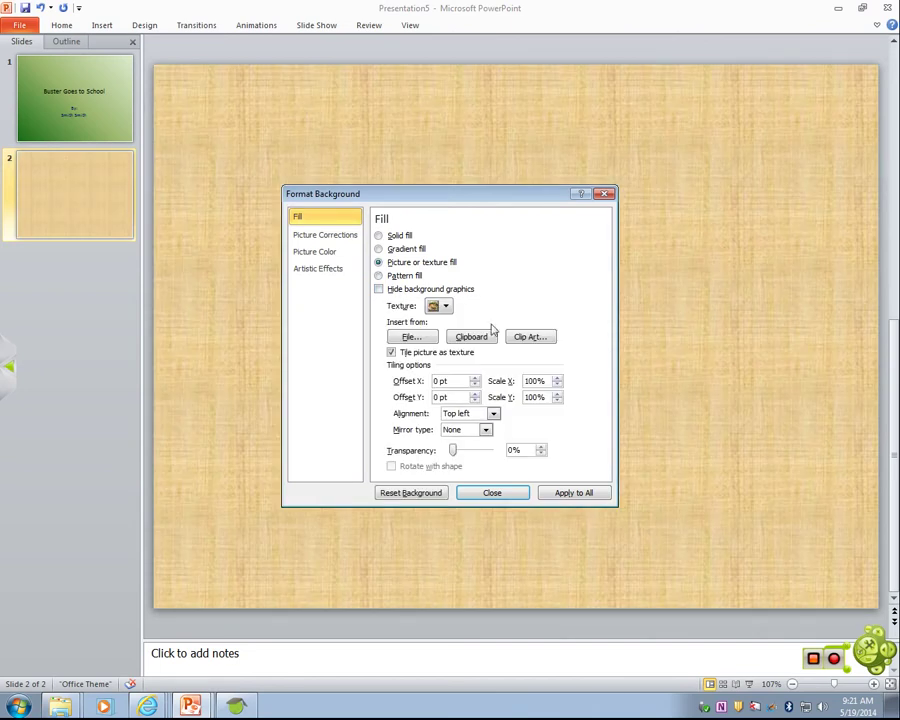
pyautogui.click(447, 307)
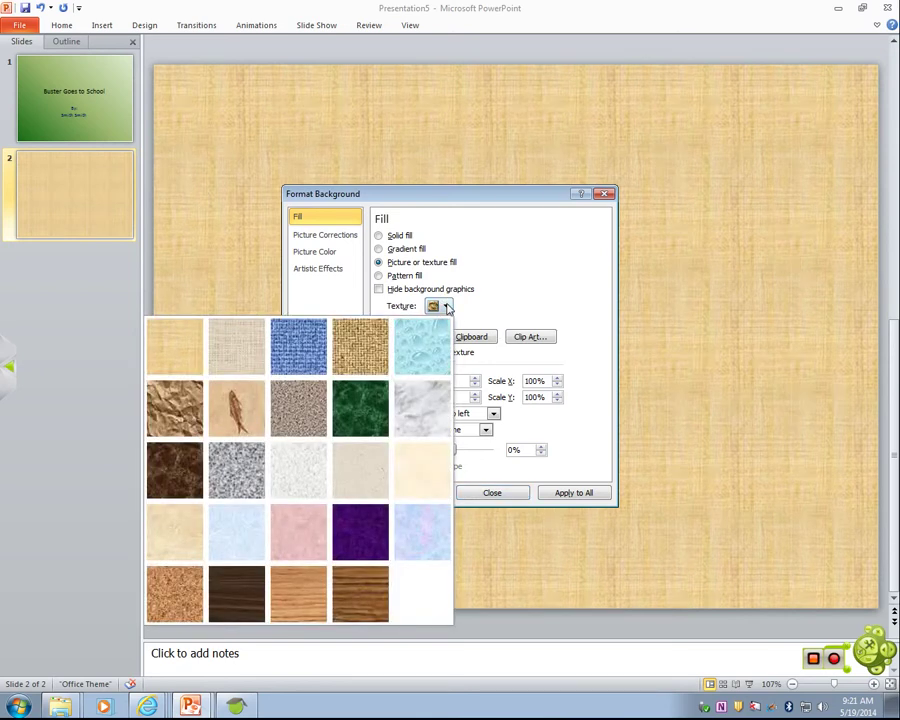
pyautogui.click(447, 307)
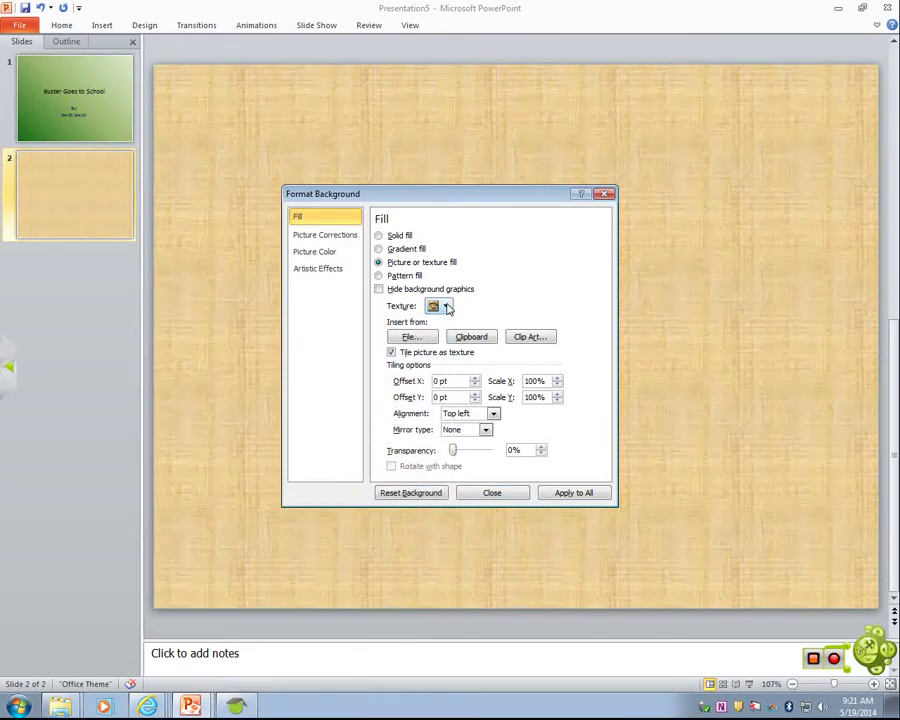
pyautogui.click(411, 338)
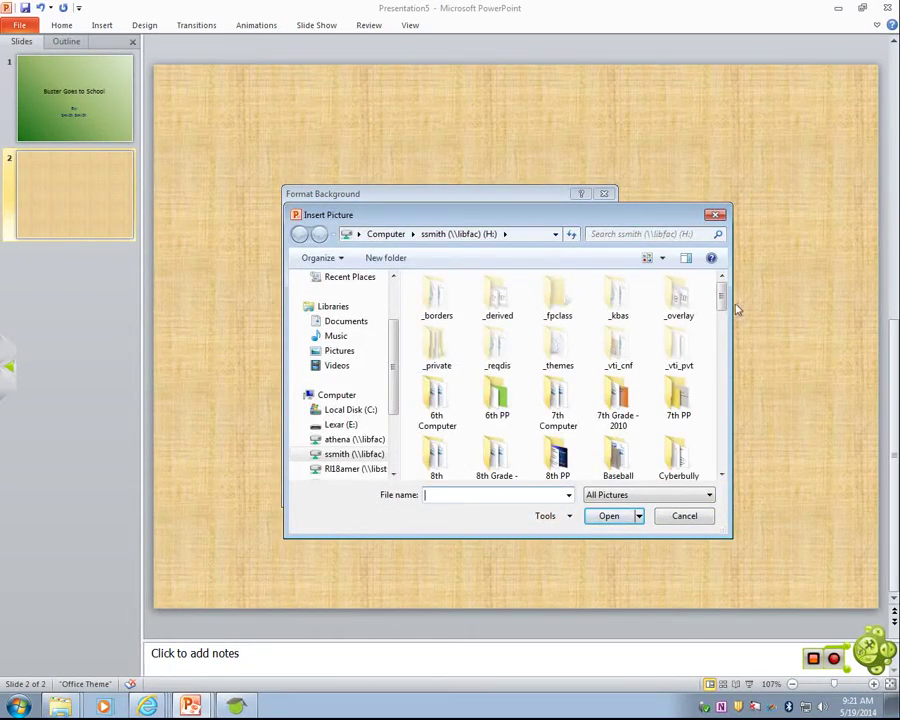
pyautogui.moveTo(721, 292); pyautogui.dragTo(720, 456)
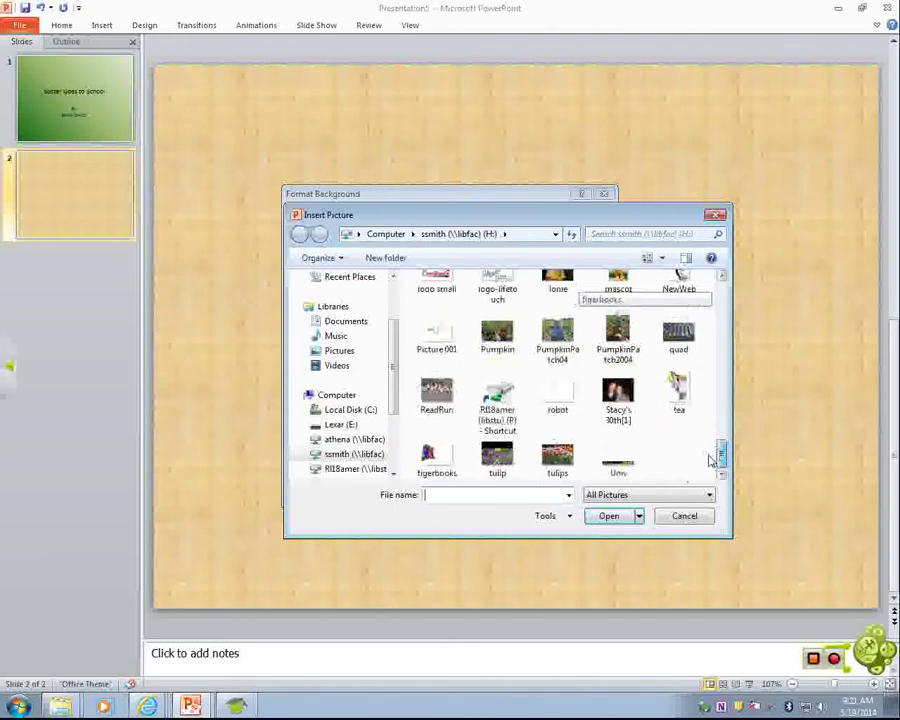
pyautogui.click(680, 338)
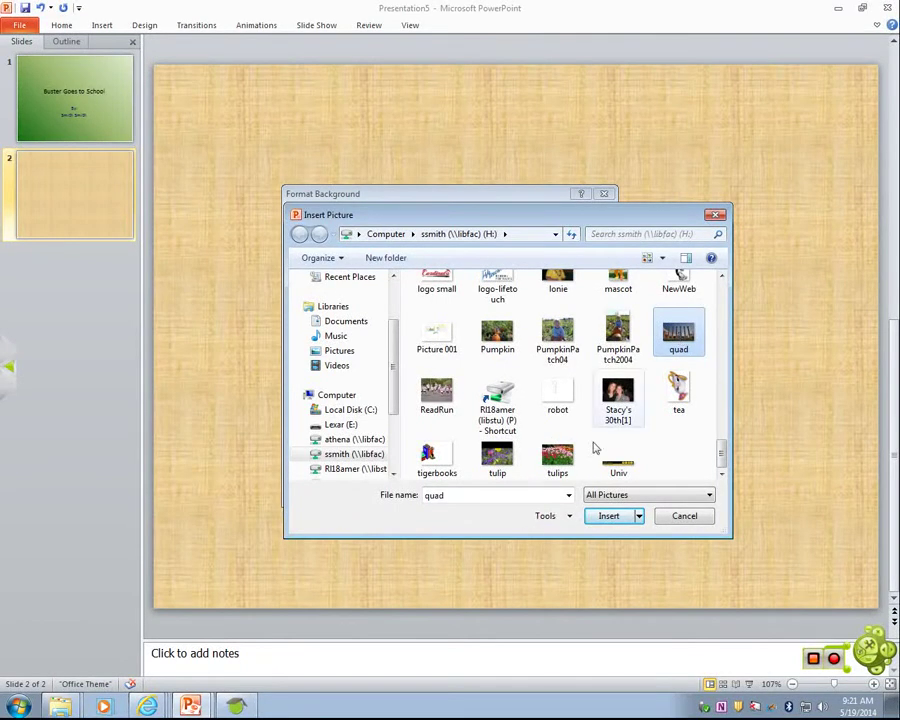
pyautogui.click(609, 517)
pyautogui.click(490, 493)
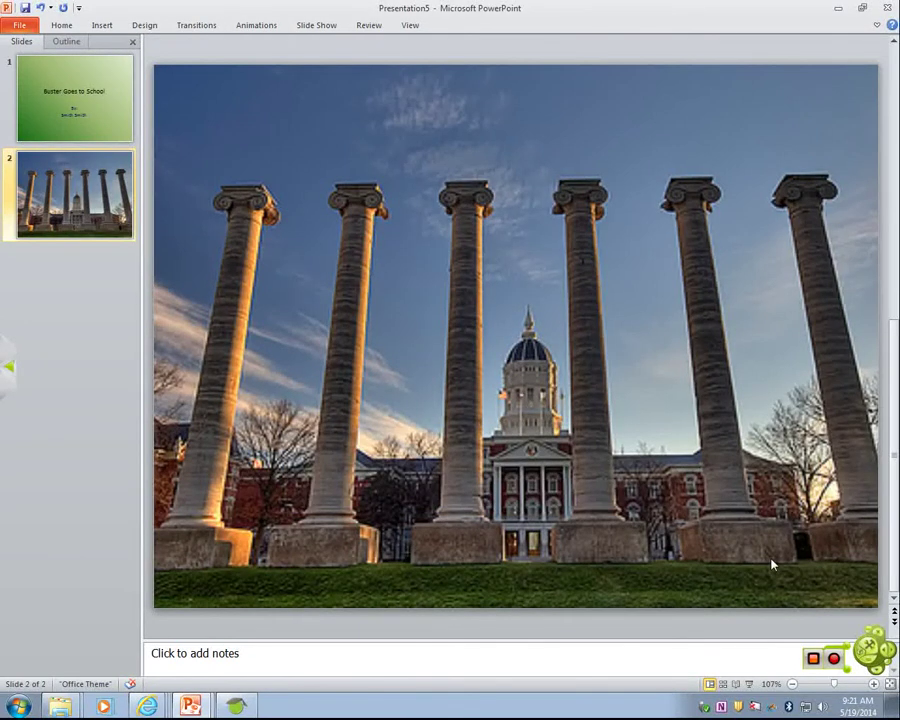
# Step: Draw a text box across the top of slide 2
pyautogui.click(102, 25)
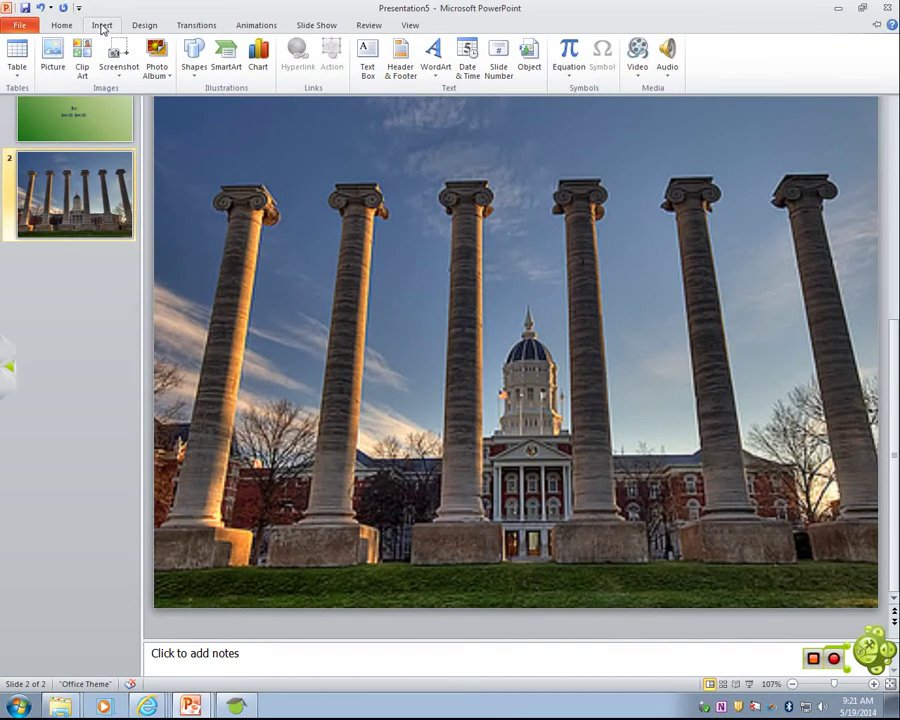
pyautogui.click(367, 58)
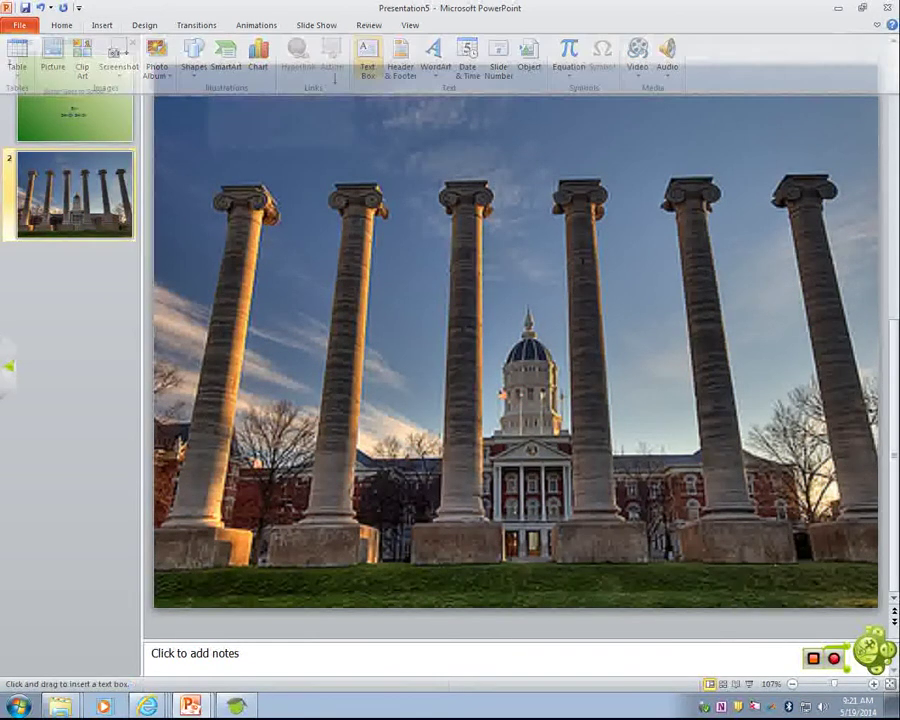
pyautogui.moveTo(215, 88)
pyautogui.mouseDown()
pyautogui.moveTo(261, 165)
pyautogui.moveTo(838, 173)
pyautogui.mouseUp()
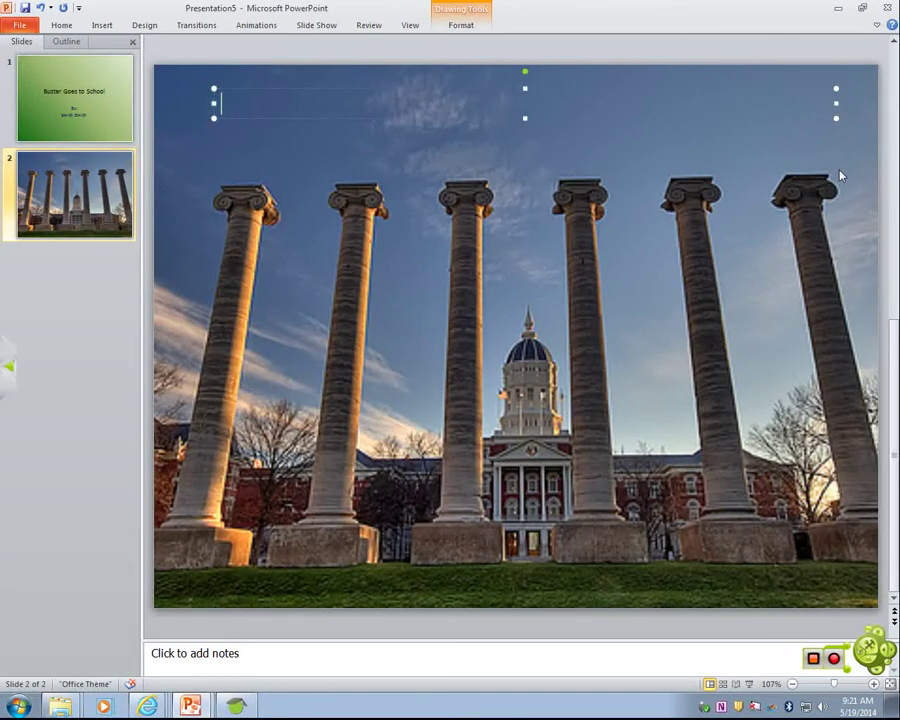
# Step: Type the story of Buster waking early to be first at school, then select it
pyautogui.write('Buster ws')
pyautogui.write('s s')
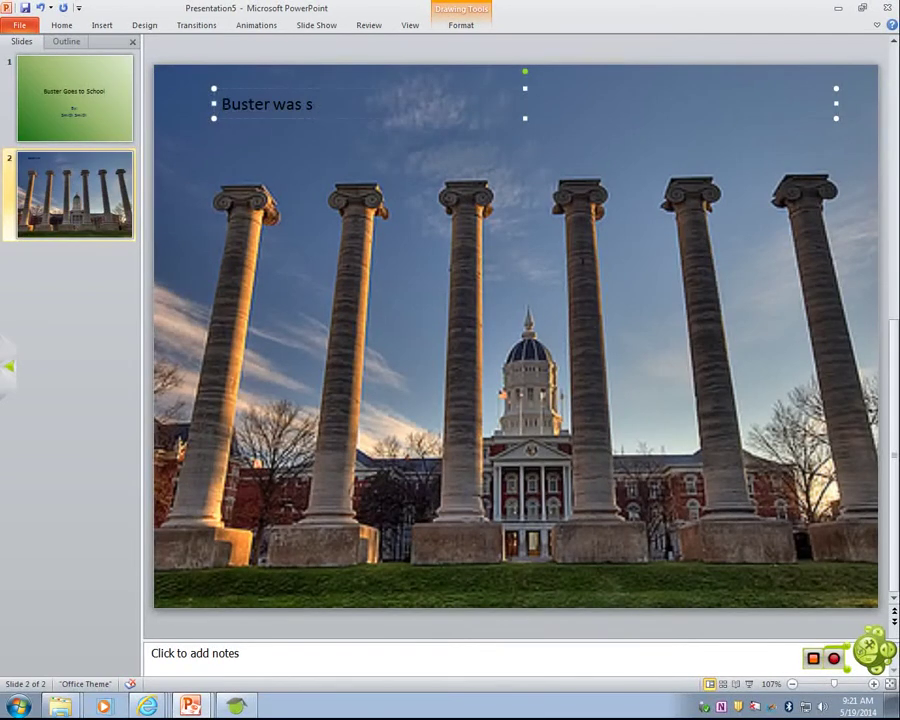
pyautogui.write('o excited to')
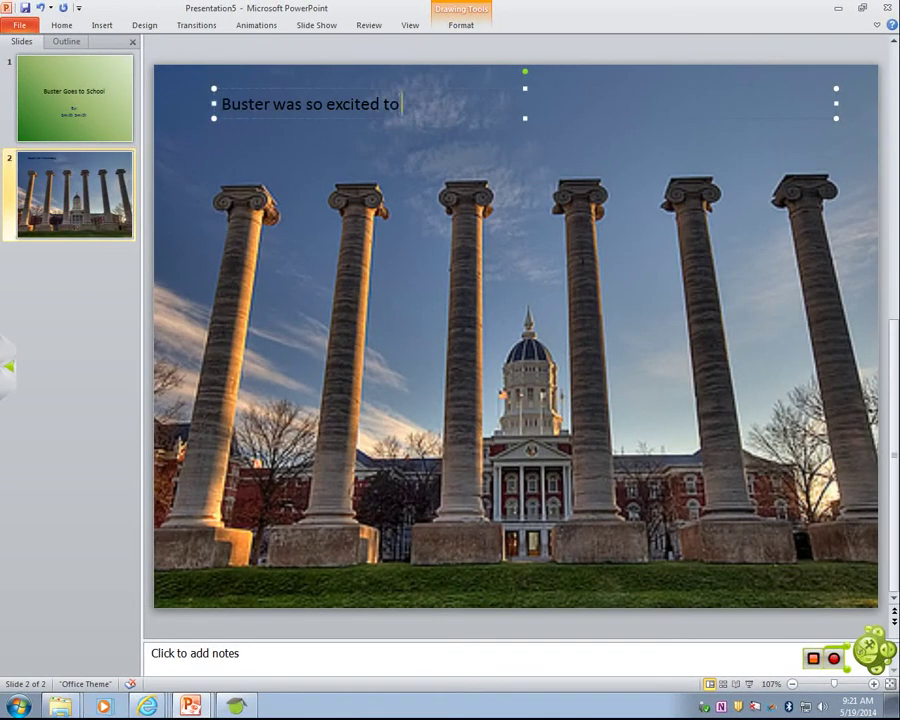
pyautogui.write(' head off')
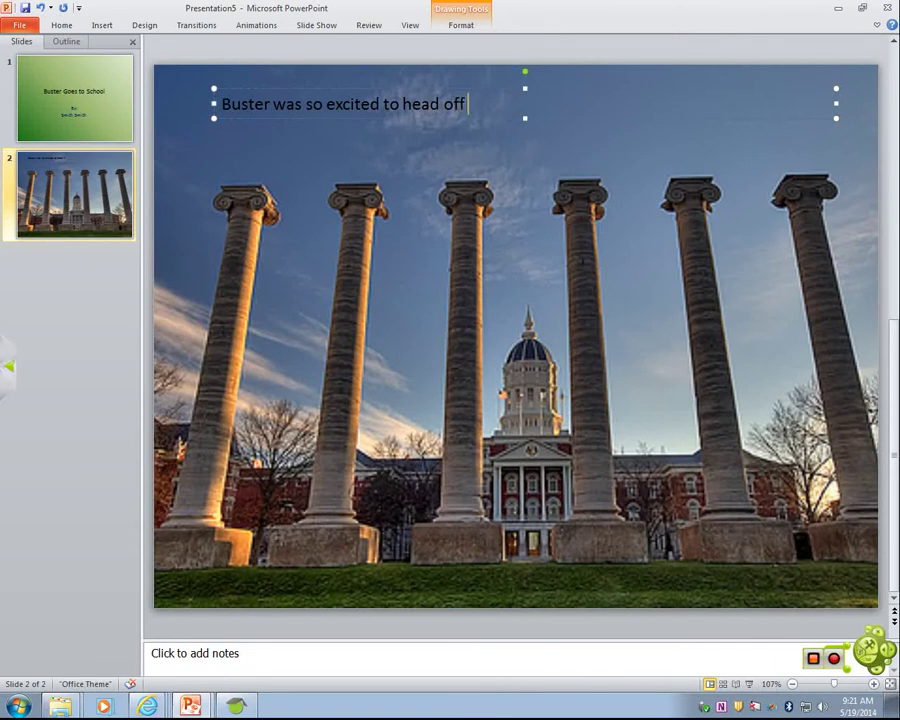
pyautogui.write(' to school')
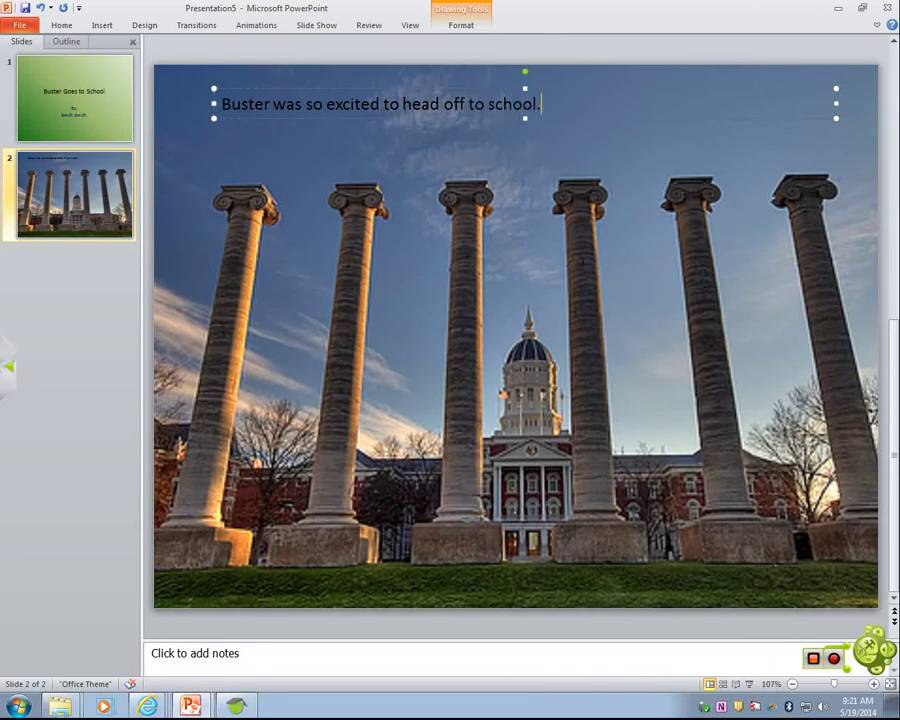
pyautogui.write('.  He woke up ex')
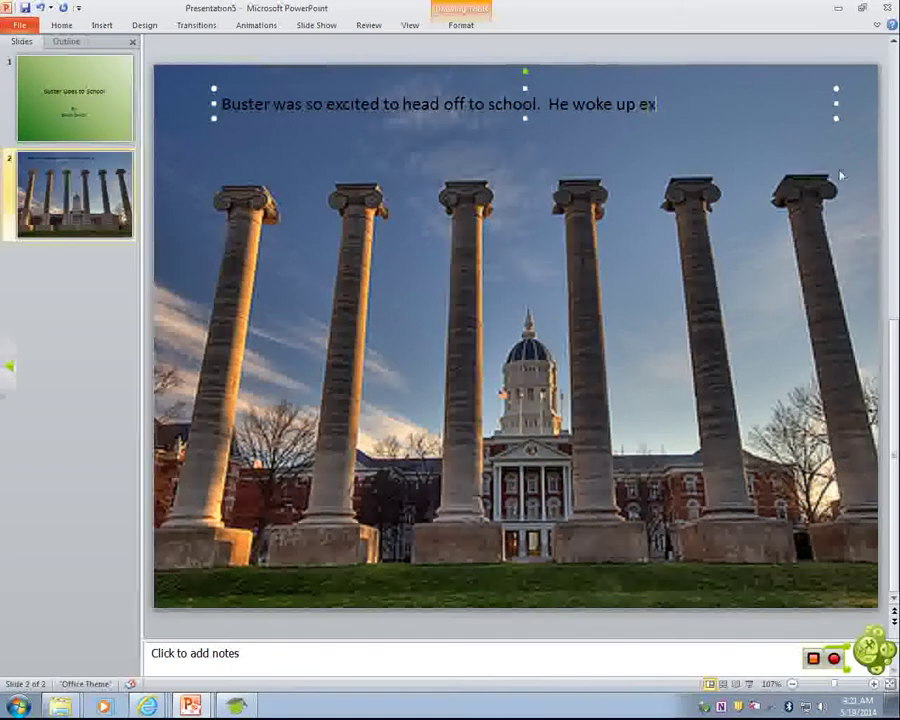
pyautogui.write('tra earl')
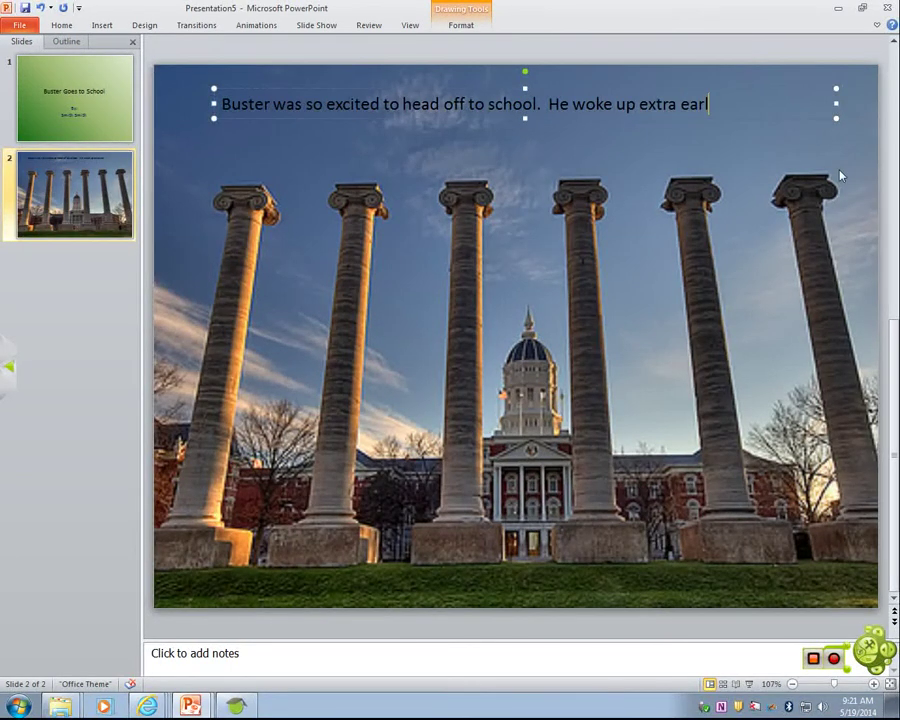
pyautogui.write('y that day so')
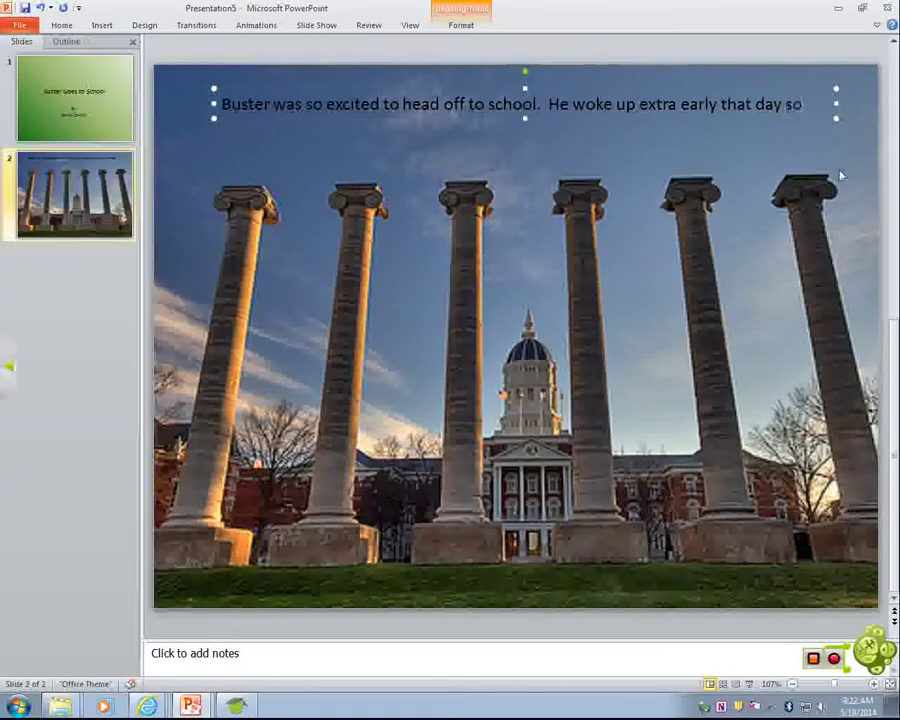
pyautogui.write(' he wo')
pyautogui.press('BackSpace')
pyautogui.press('BackSpace')
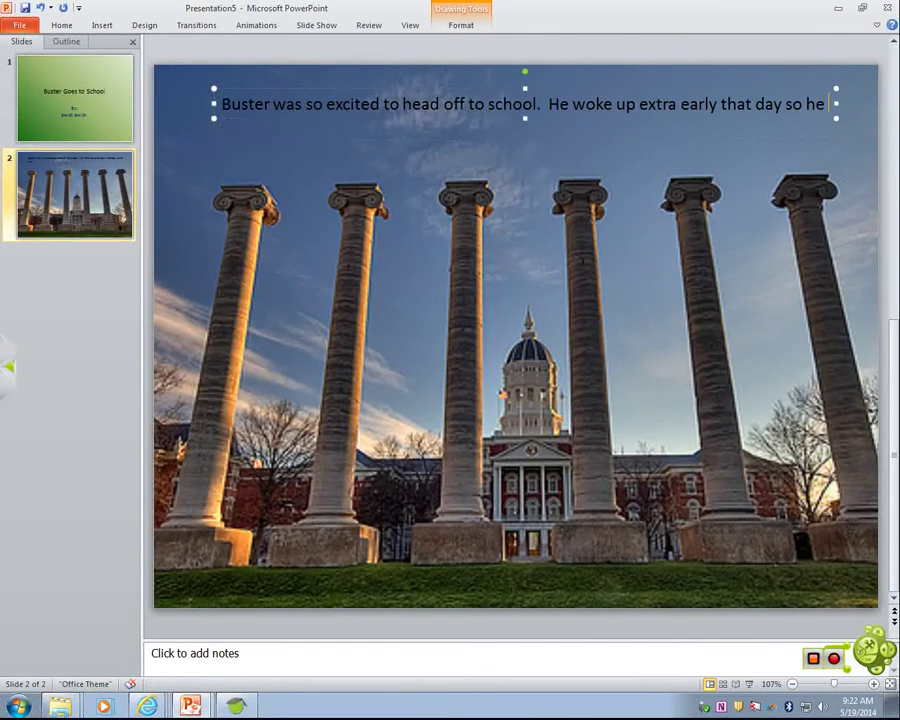
pyautogui.write('couled')
pyautogui.press('BackSpace')
pyautogui.press('BackSpace')
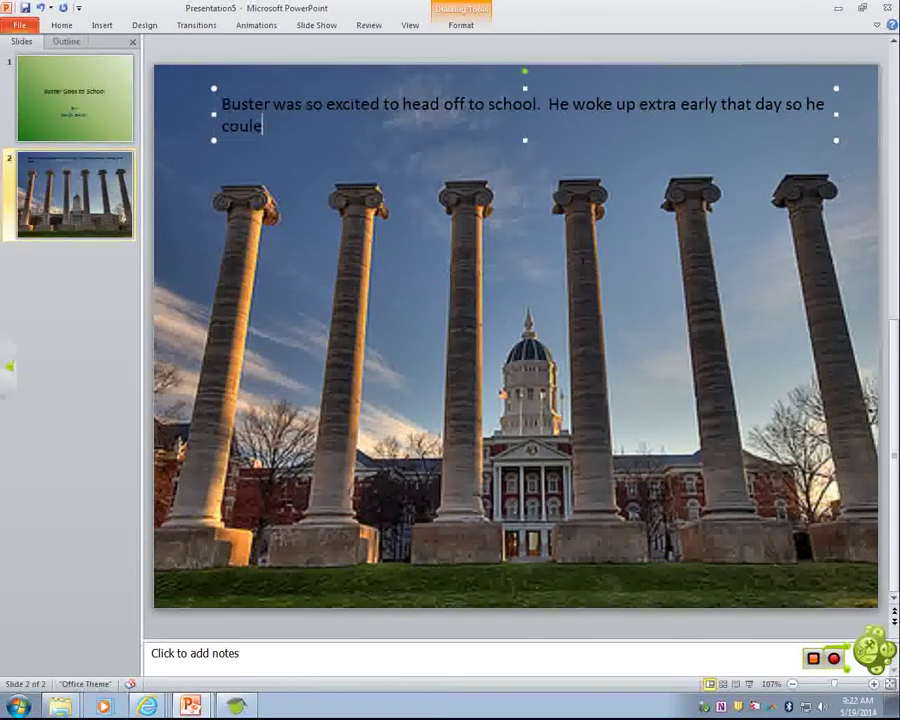
pyautogui.press('BackSpace')
pyautogui.write('d be the fierst')
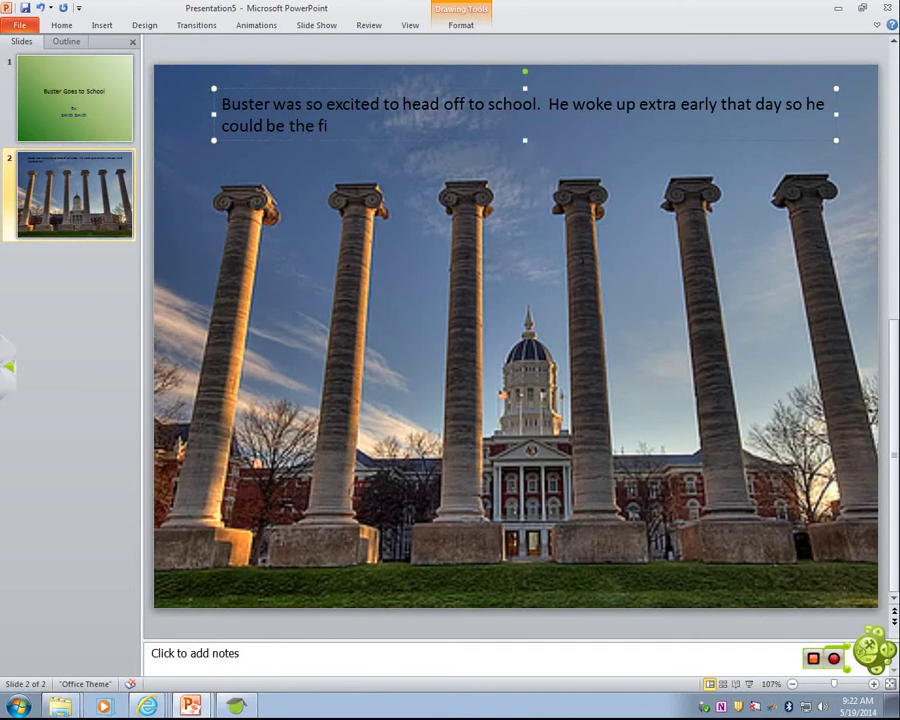
pyautogui.press('BackSpace')
pyautogui.press('BackSpace')
pyautogui.press('BackSpace')
pyautogui.press('BackSpace')
pyautogui.press('BackSpace')
pyautogui.write('i')
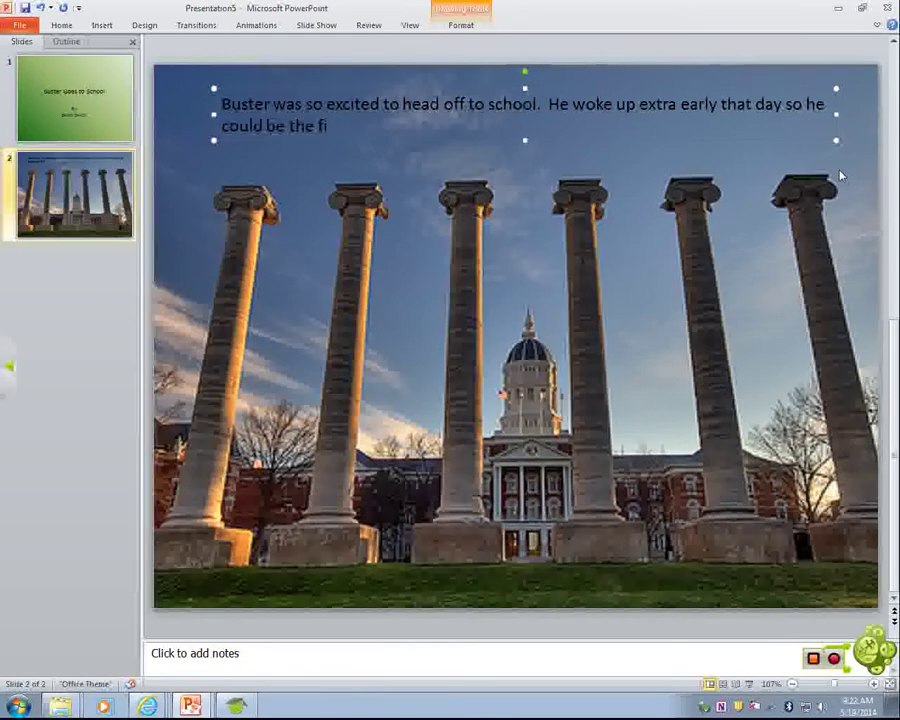
pyautogui.write('rst to ')
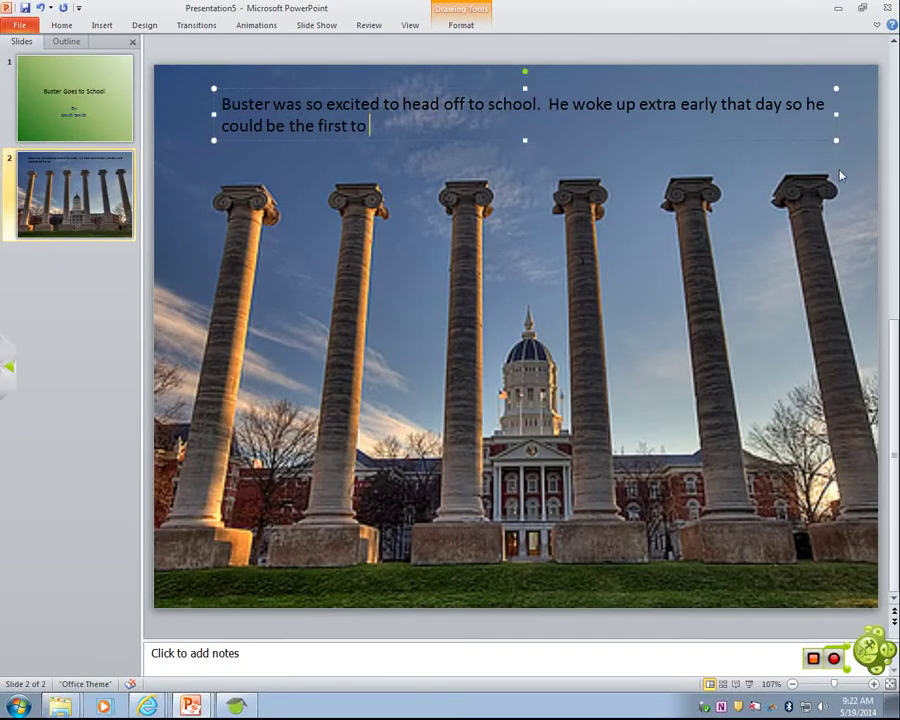
pyautogui.write('arrive!')
pyautogui.hotkey('shift', 'Home')
pyautogui.hotkey('shift', 'Up')
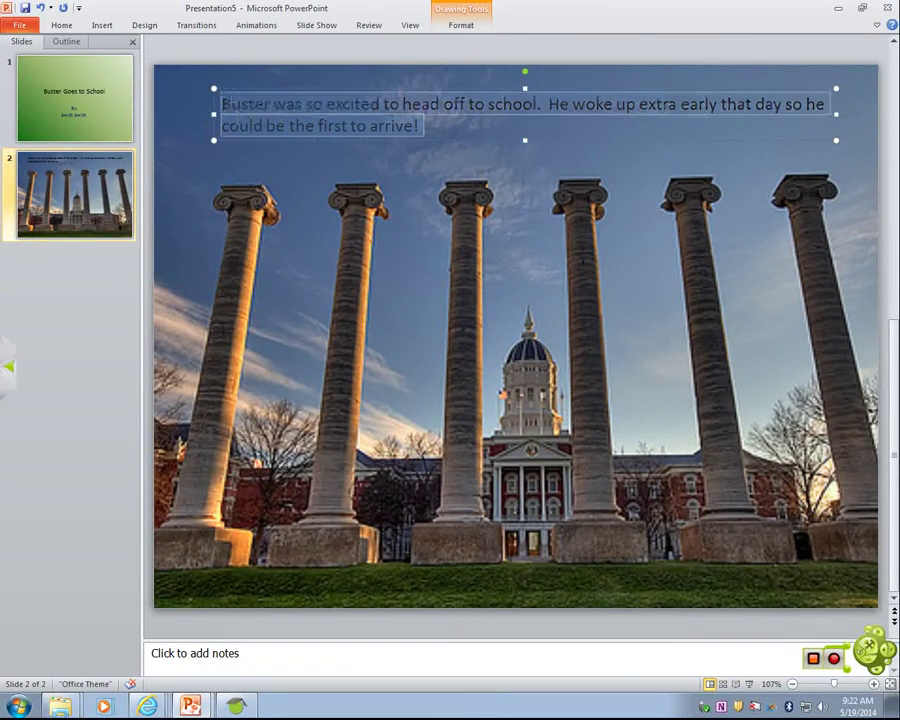
# Step: Format the story text as white, 24 pt and centre-aligned
pyautogui.click(68, 24)
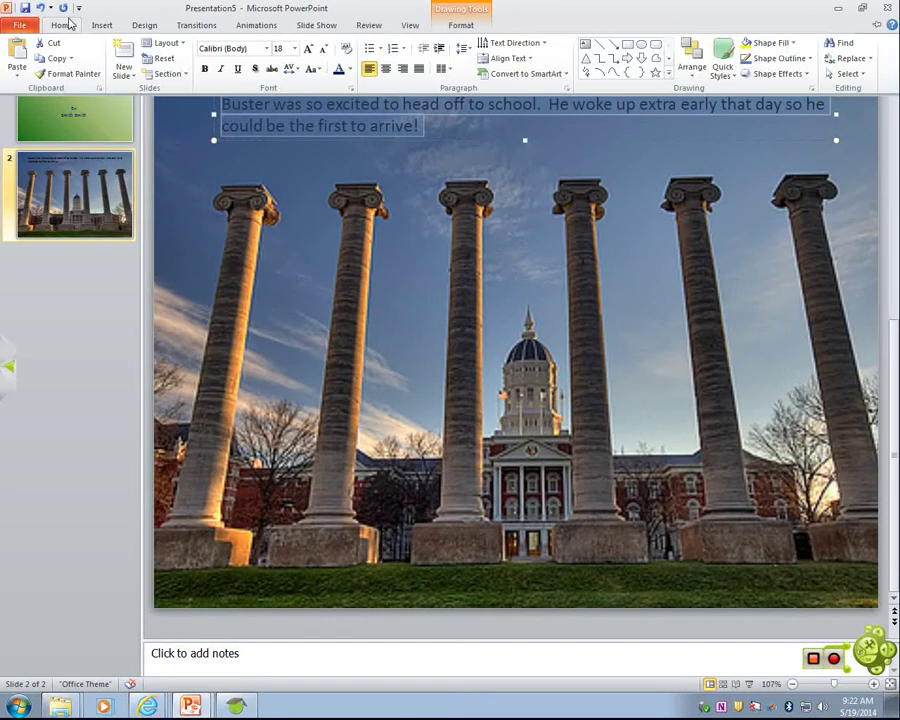
pyautogui.click(350, 69)
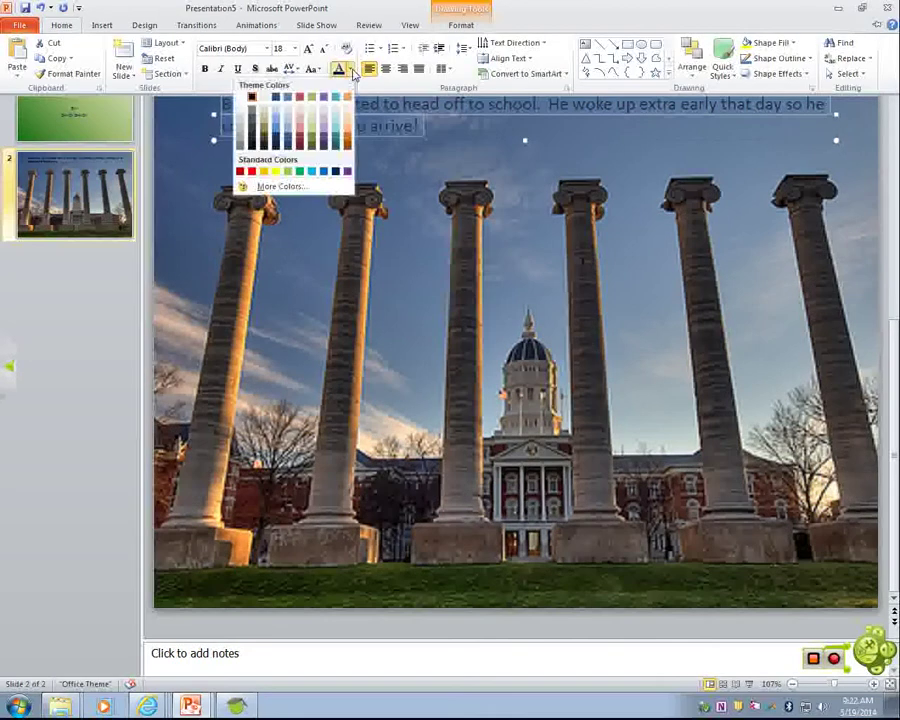
pyautogui.click(241, 97)
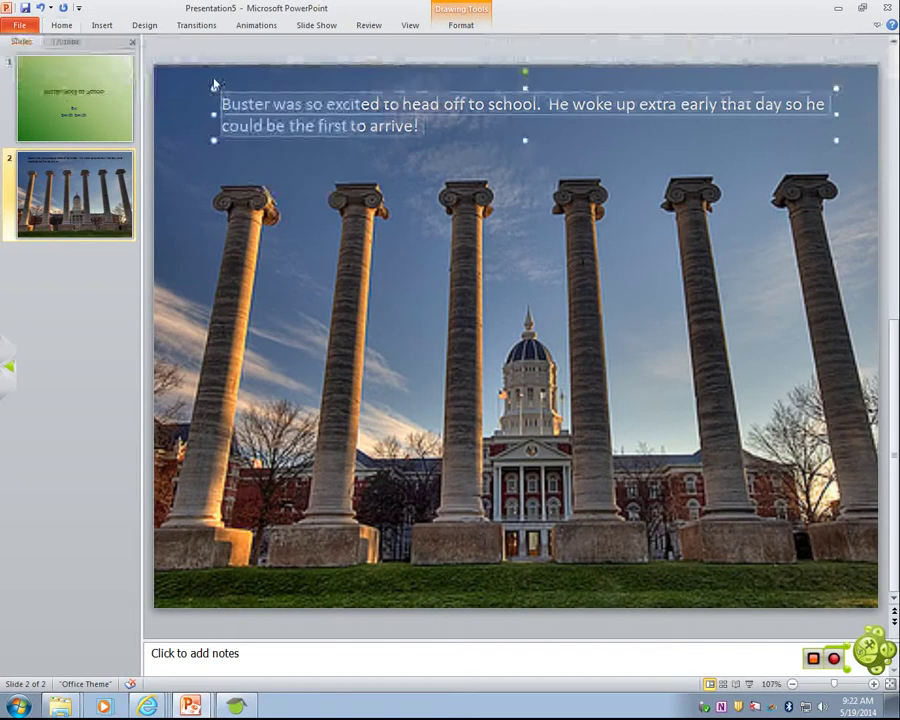
pyautogui.click(63, 26)
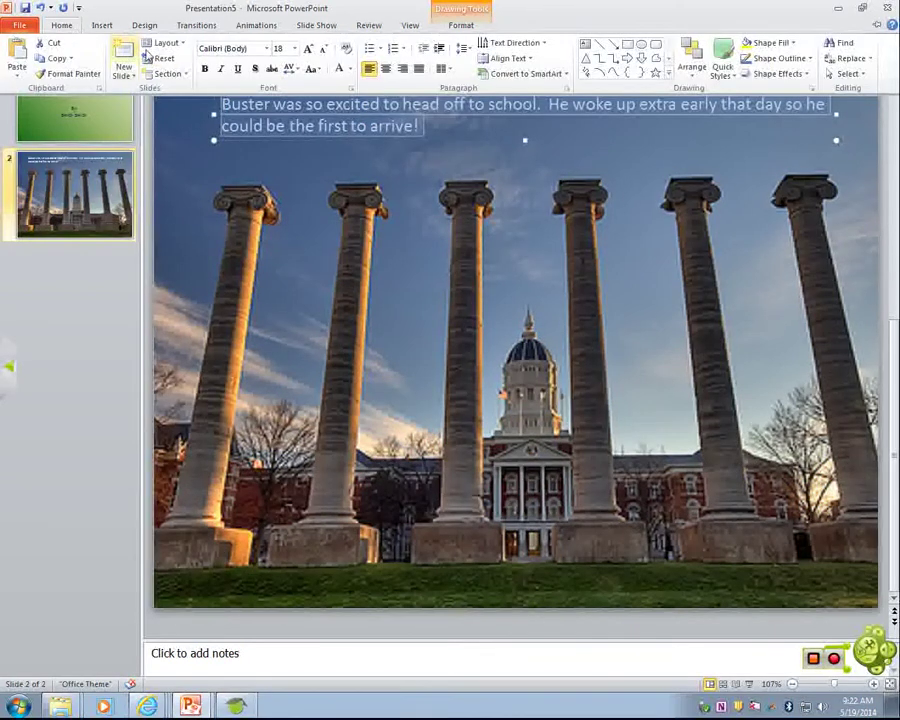
pyautogui.click(294, 48)
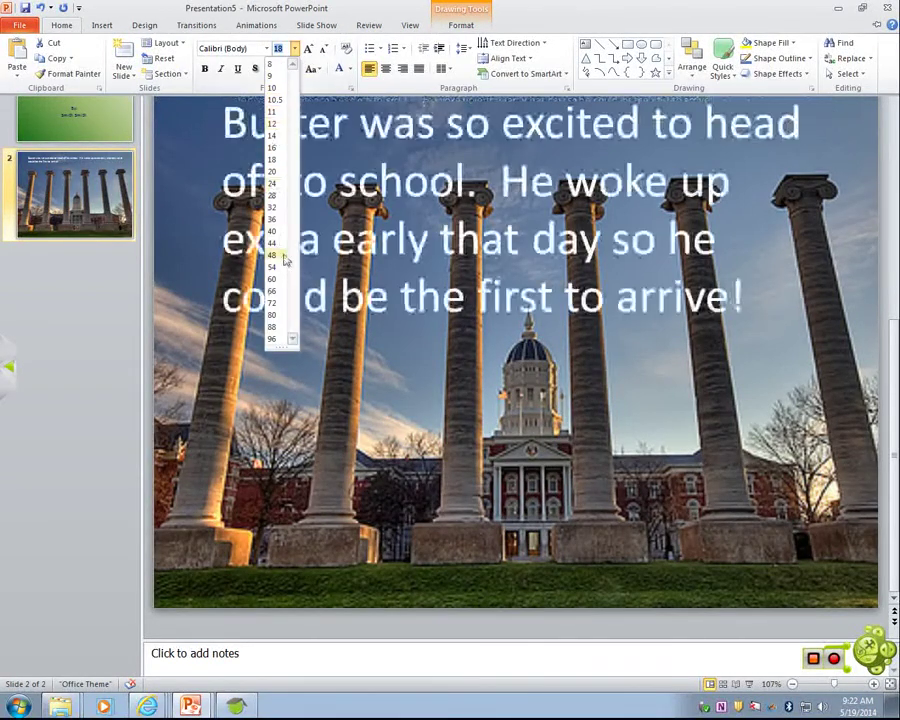
pyautogui.click(279, 184)
pyautogui.click(70, 26)
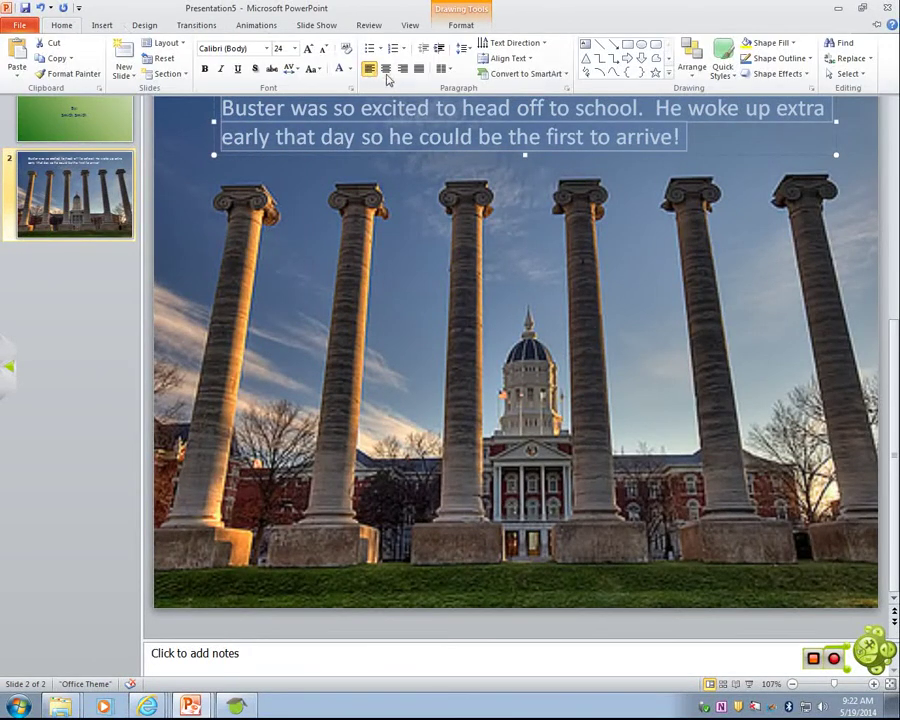
pyautogui.click(386, 69)
pyautogui.click(560, 343)
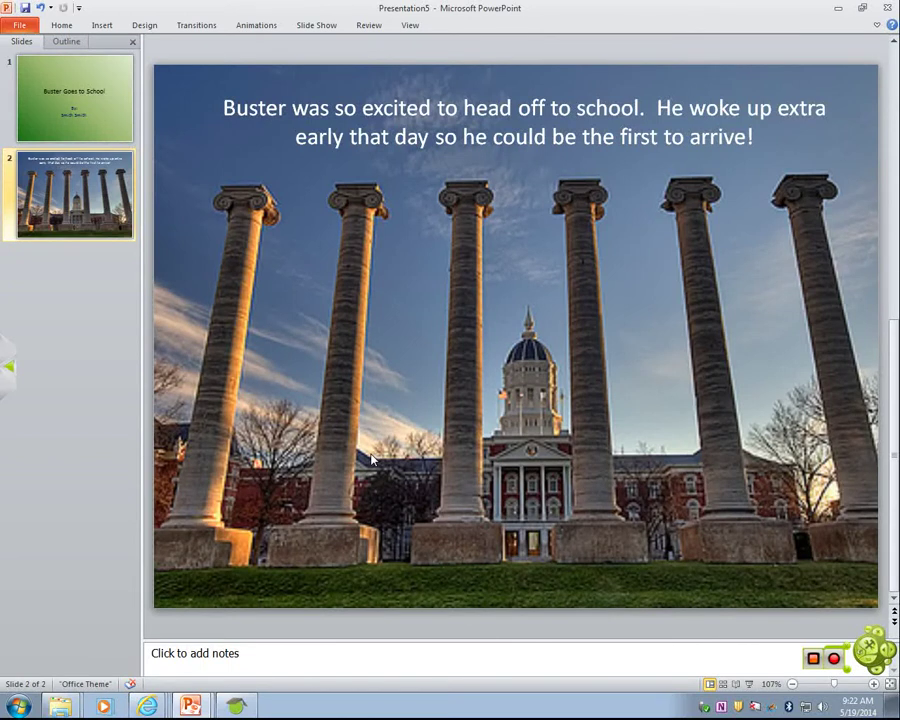
pyautogui.click(114, 24)
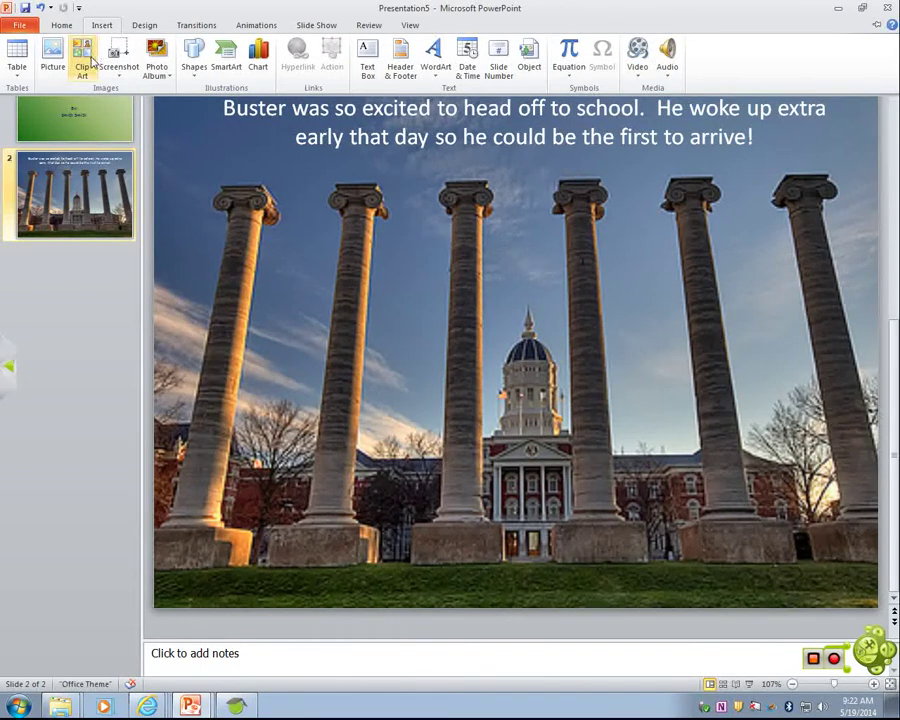
# Step: Search Clip Art for 'dog', insert a cartoon dog, and move it onto the grass
pyautogui.click(88, 62)
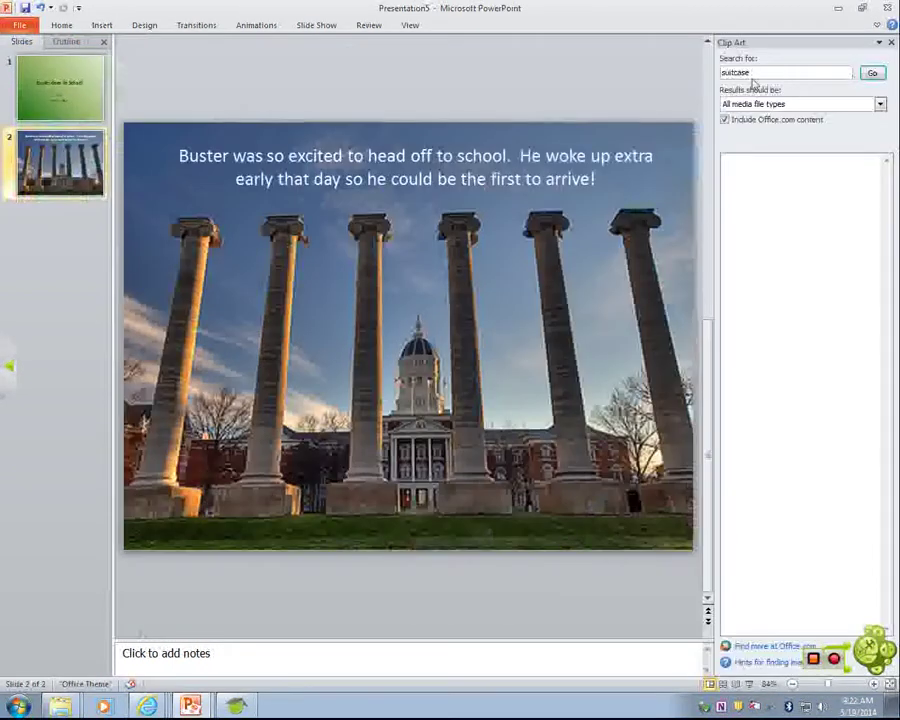
pyautogui.doubleClick(730, 78)
pyautogui.write('dog')
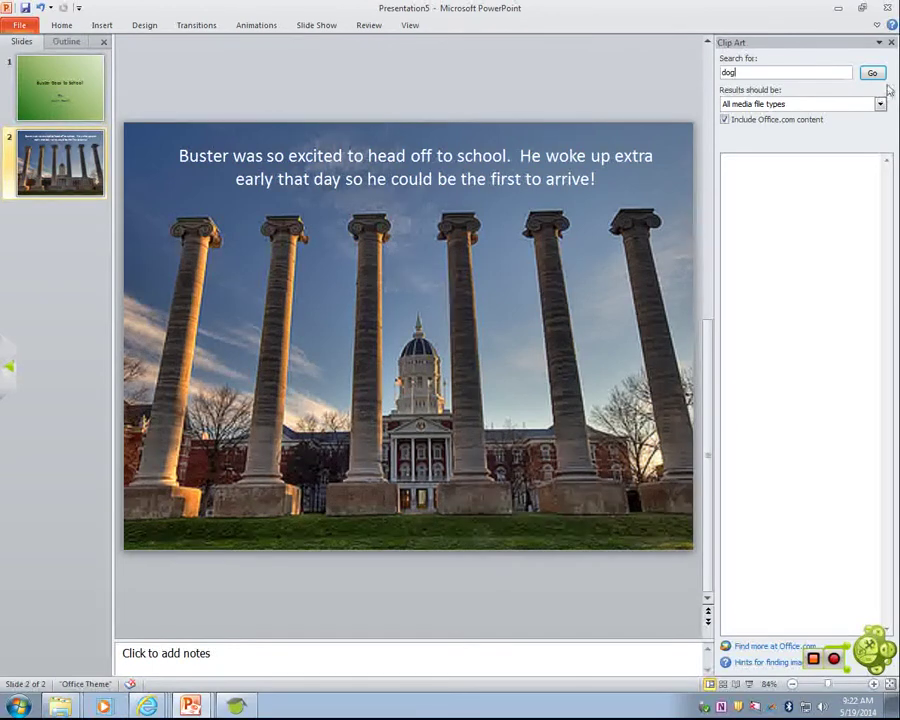
pyautogui.click(872, 72)
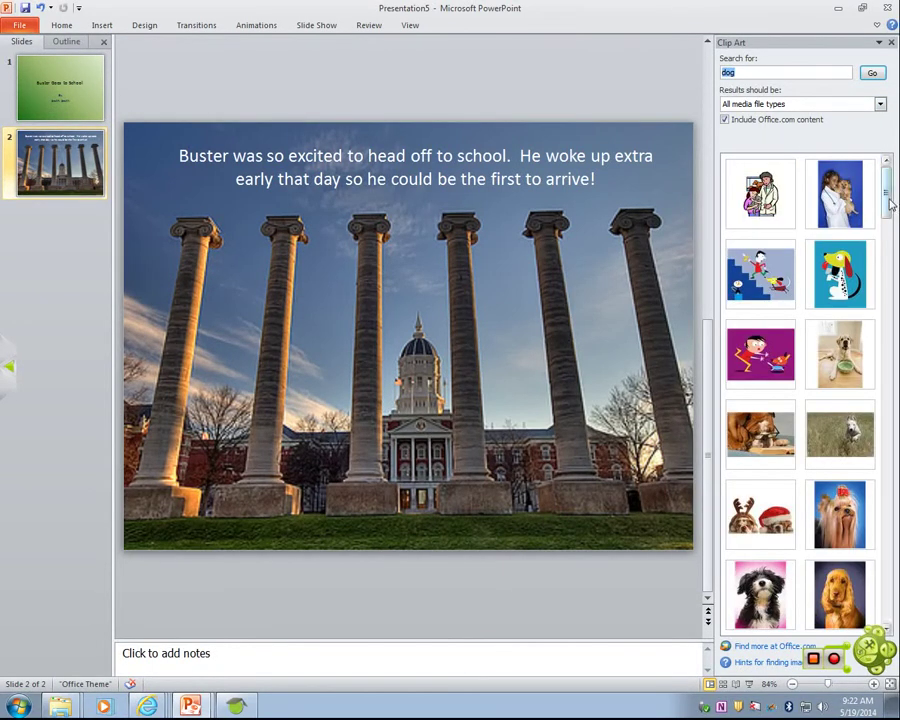
pyautogui.moveTo(888, 201); pyautogui.dragTo(884, 398)
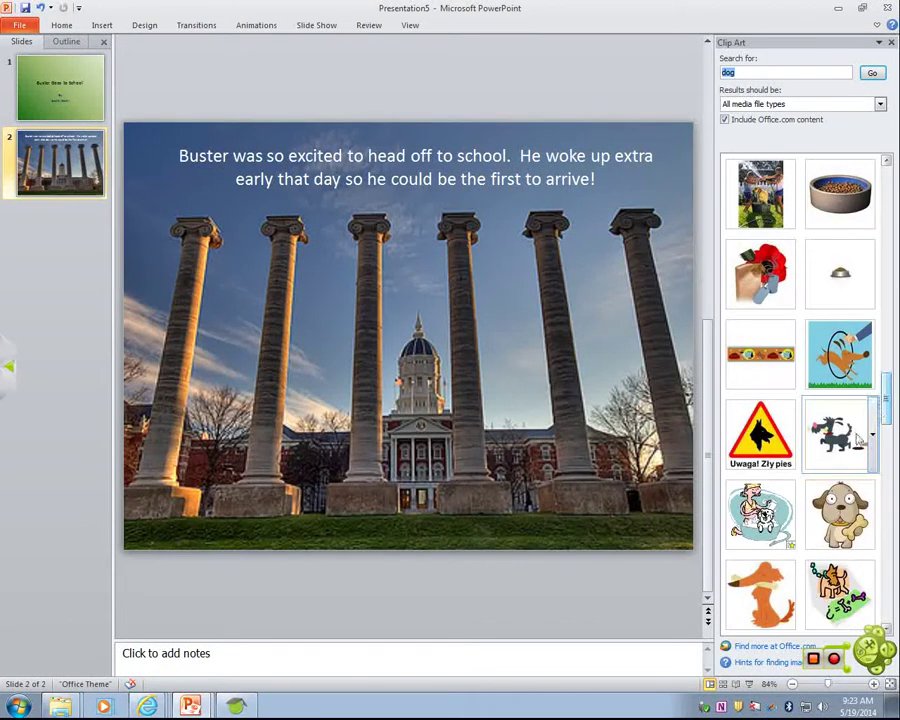
pyautogui.click(838, 432)
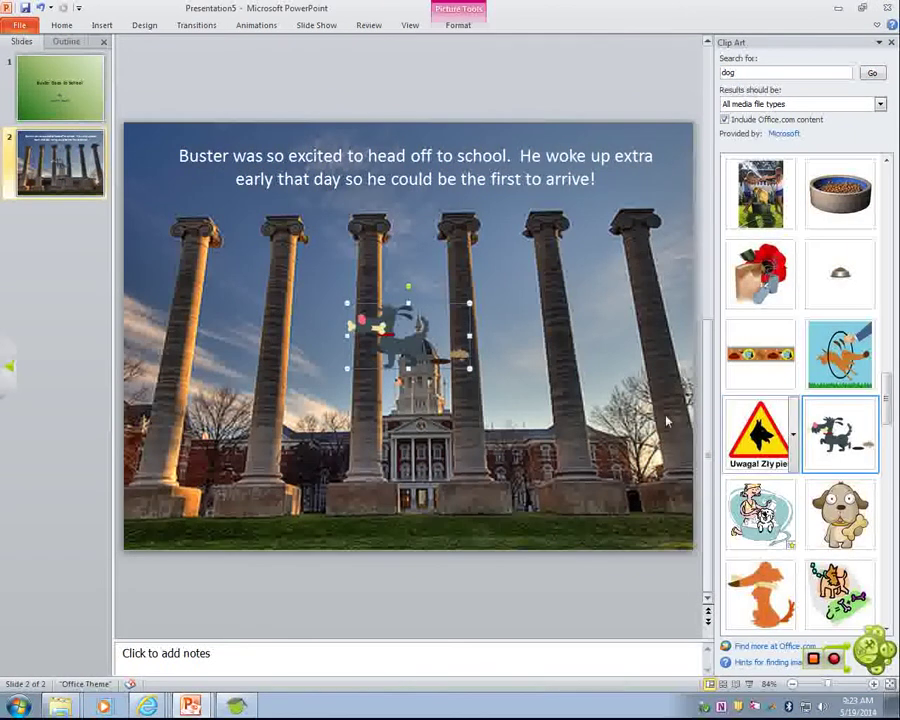
pyautogui.moveTo(367, 456); pyautogui.dragTo(350, 503)
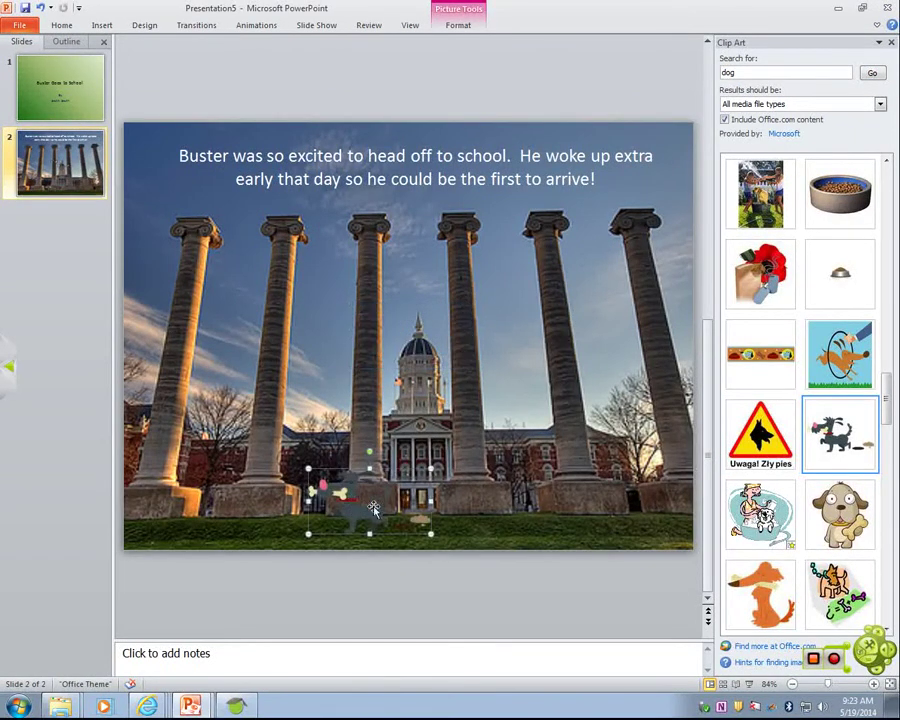
pyautogui.doubleClick(750, 72)
# Step: Search Clip Art for 'suitcase', shrink the teal suitcase beside the dog, and select both clips
pyautogui.write('sch')
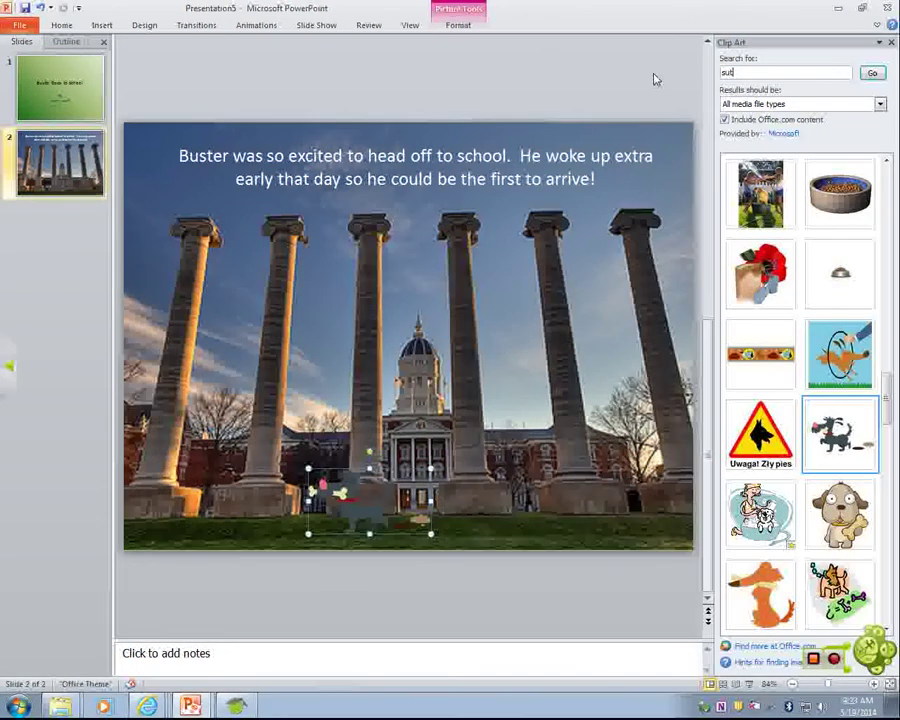
pyautogui.write('itc')
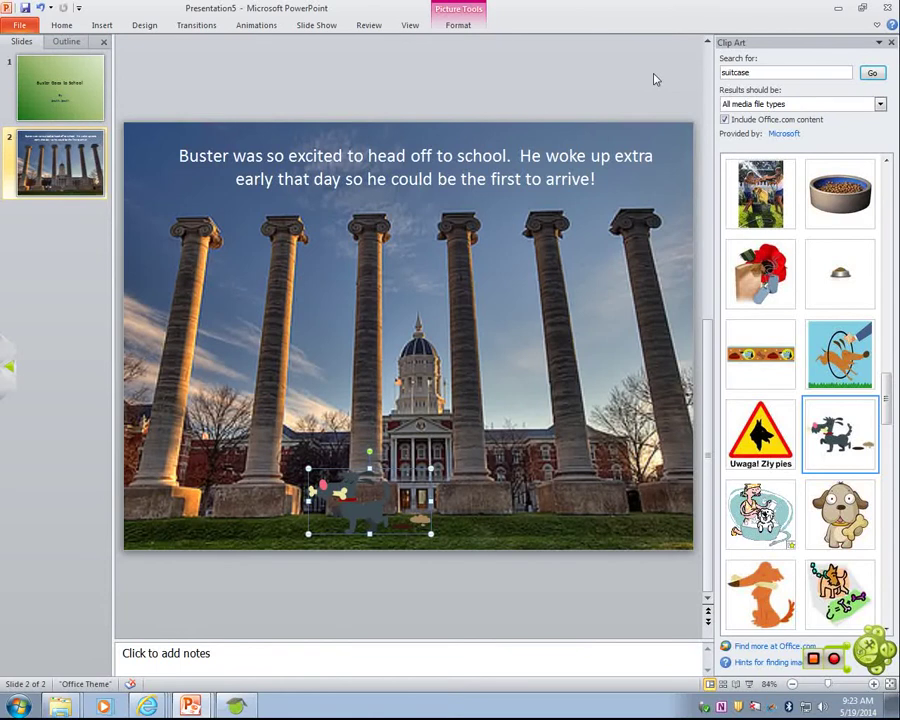
pyautogui.write('ase')
pyautogui.press('Return')
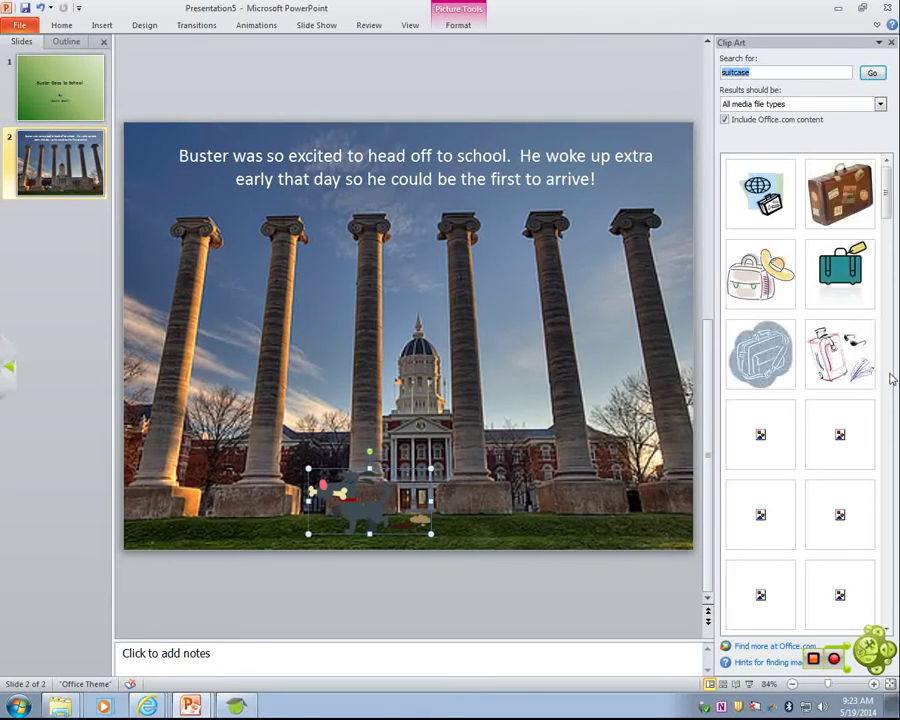
pyautogui.click(838, 268)
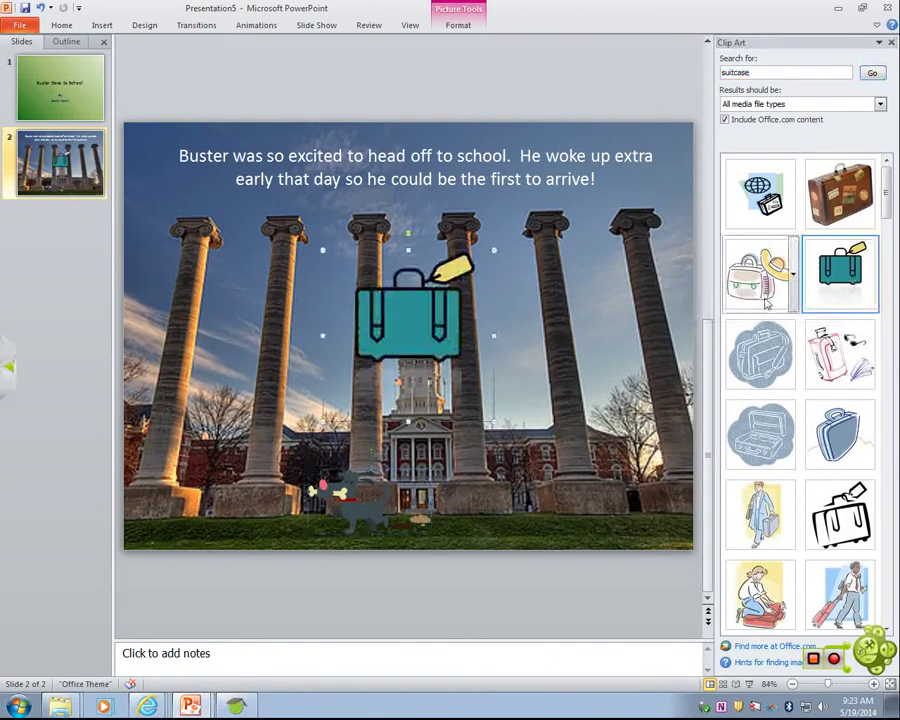
pyautogui.moveTo(838, 268); pyautogui.dragTo(354, 515)
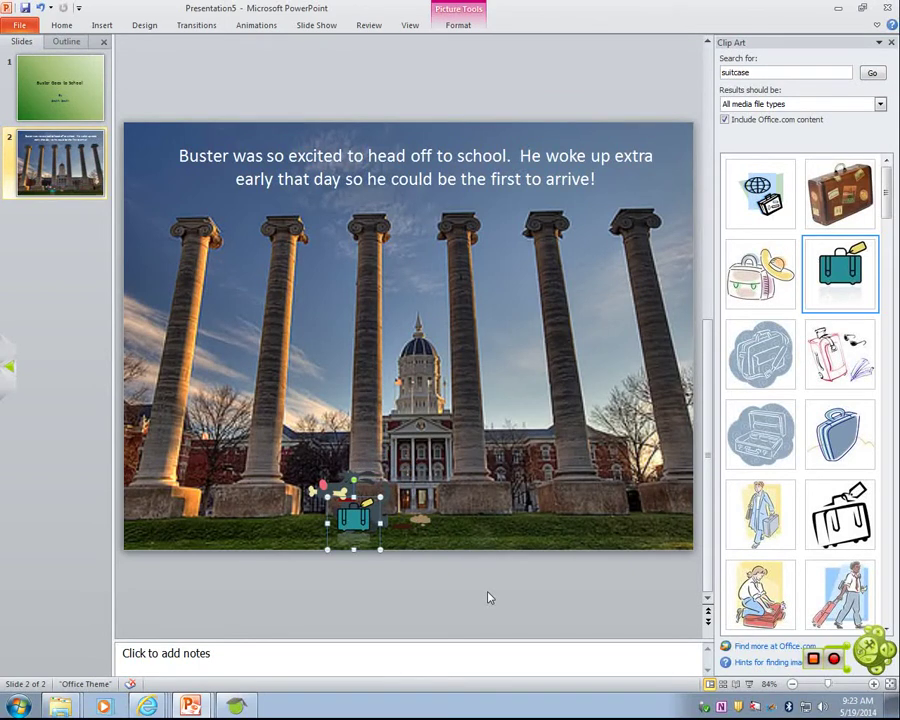
pyautogui.click(489, 507)
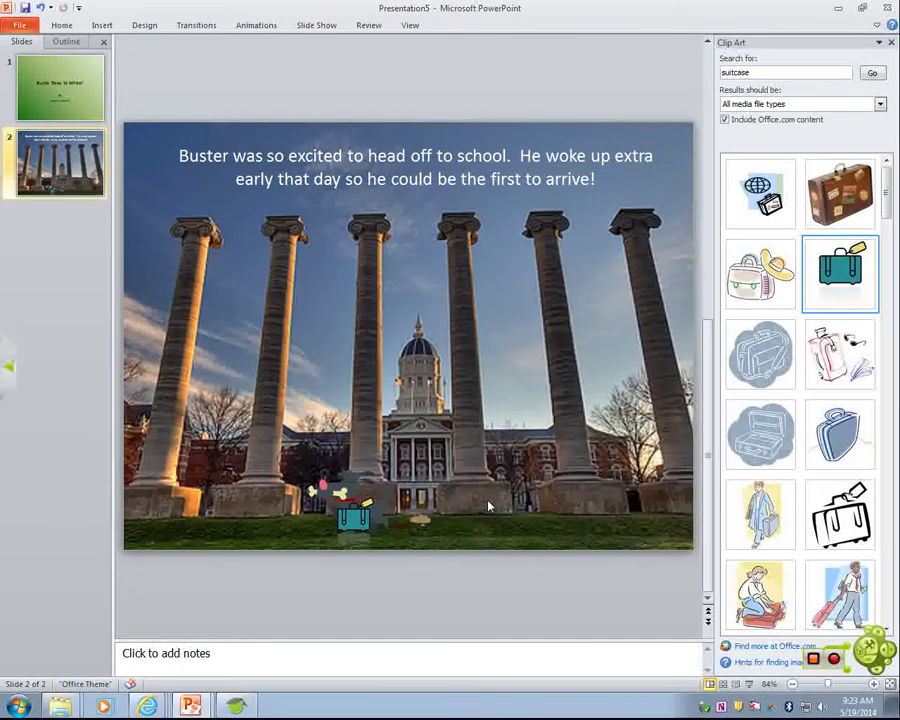
pyautogui.click(352, 512)
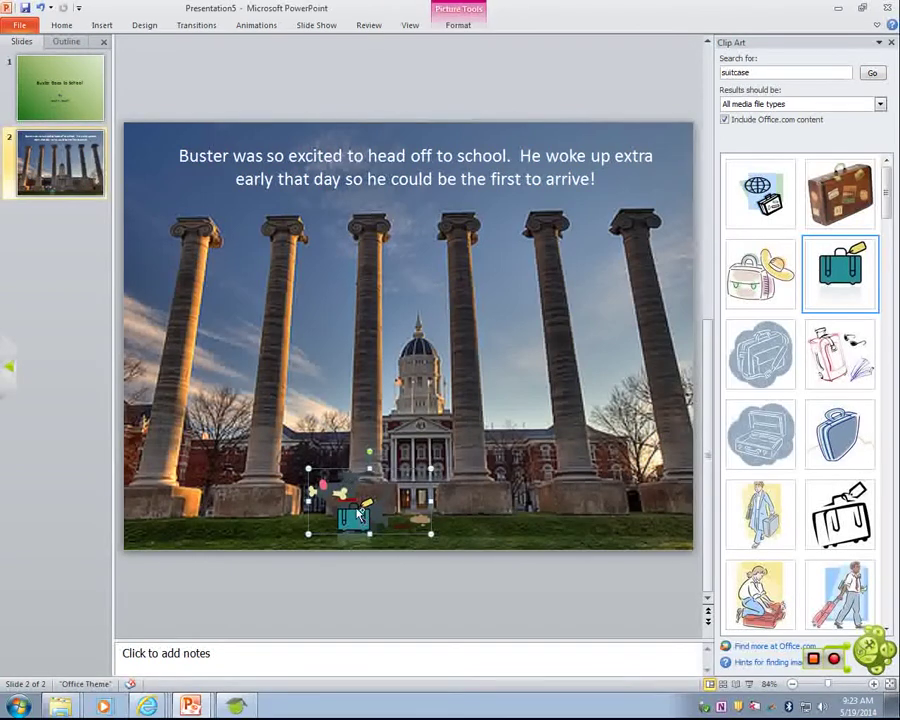
pyautogui.click(355, 515)
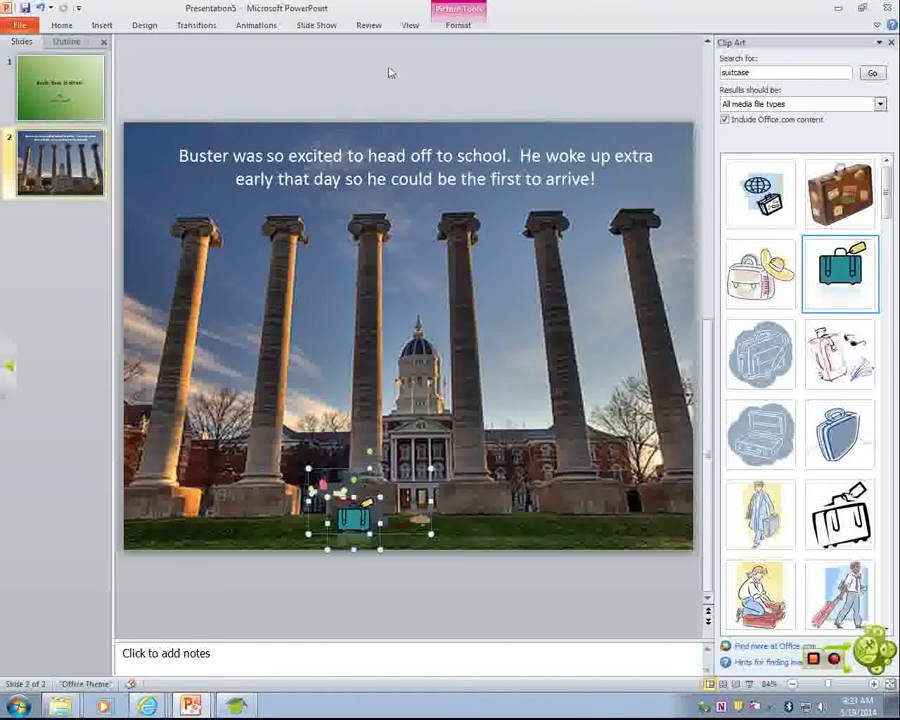
# Step: Group the selected dog and suitcase clips and nudge the group into place on the grass
pyautogui.click(453, 28)
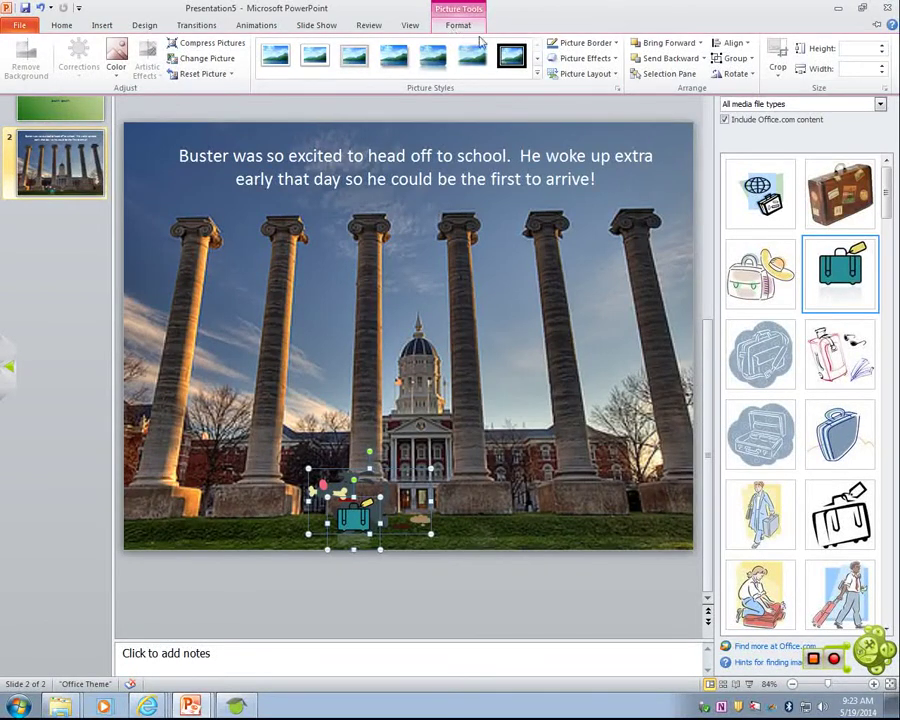
pyautogui.click(735, 58)
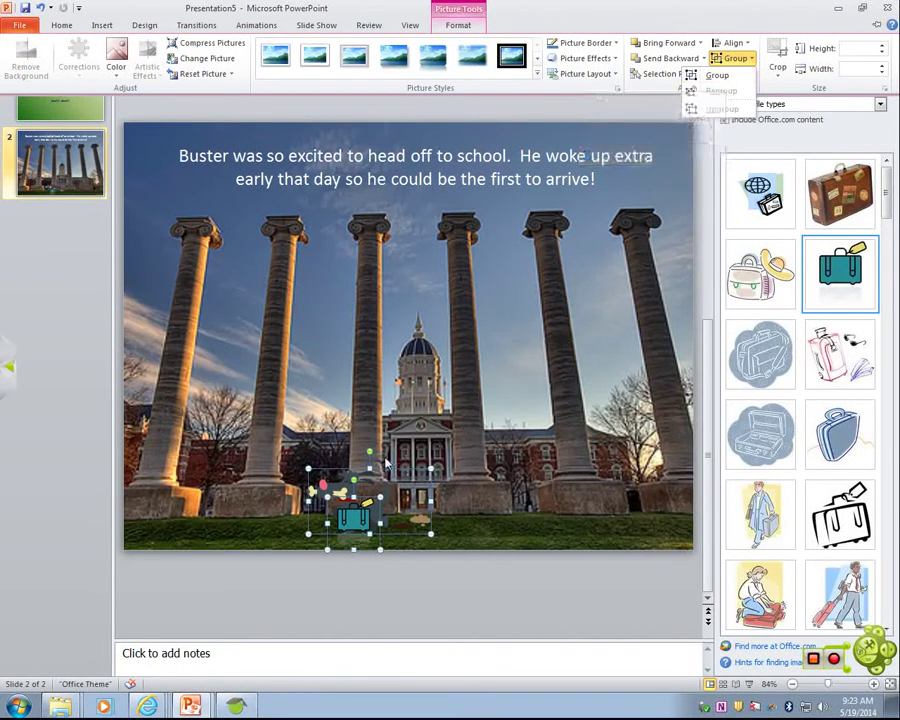
pyautogui.rightClick(366, 512)
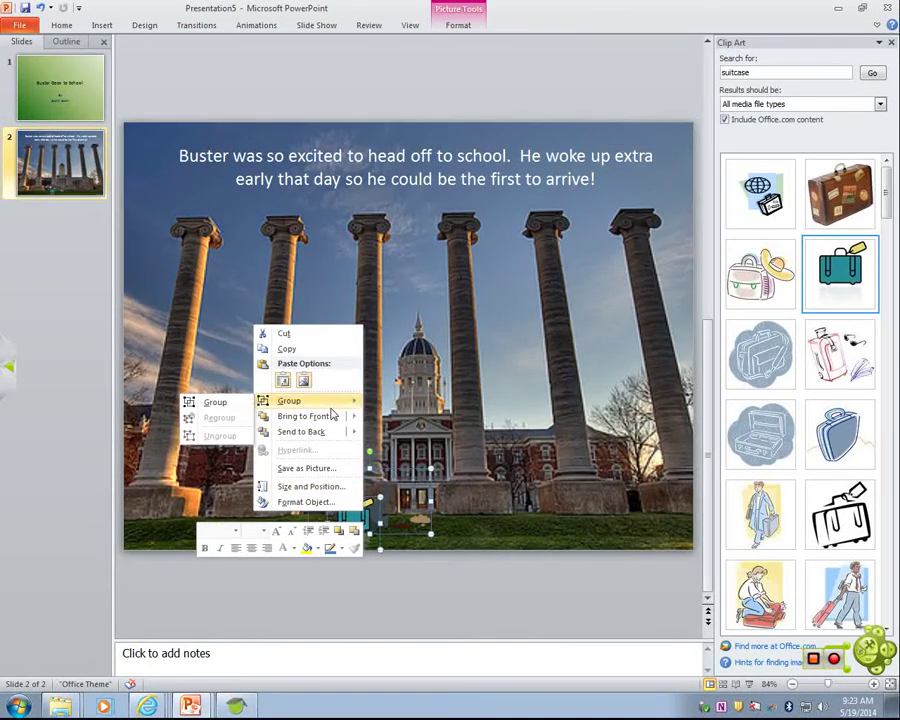
pyautogui.click(228, 403)
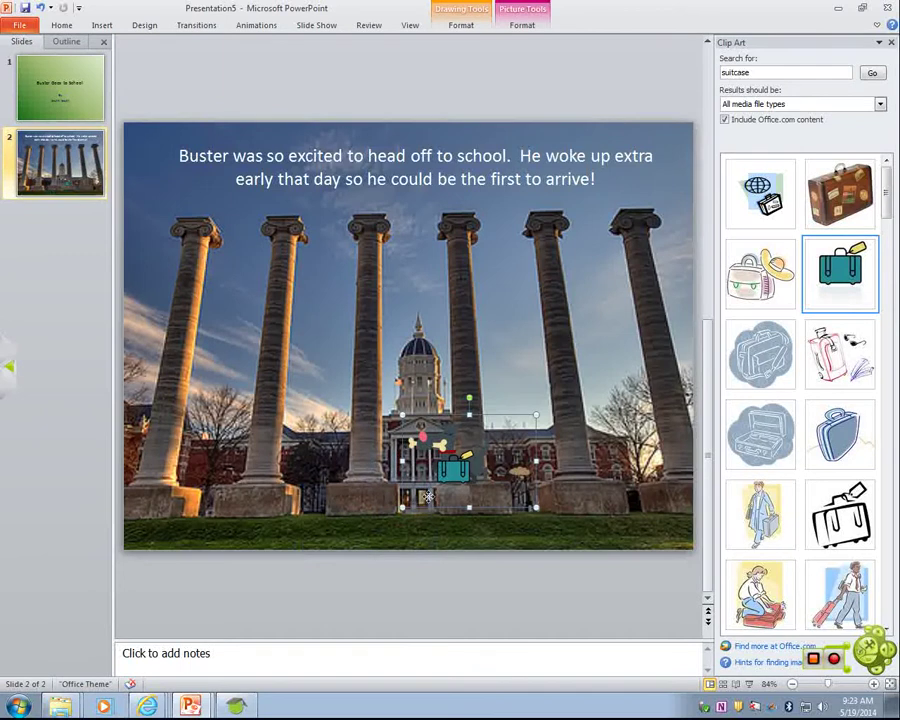
pyautogui.moveTo(368, 516)
pyautogui.mouseDown()
pyautogui.moveTo(344, 517)
pyautogui.moveTo(353, 527)
pyautogui.mouseUp()
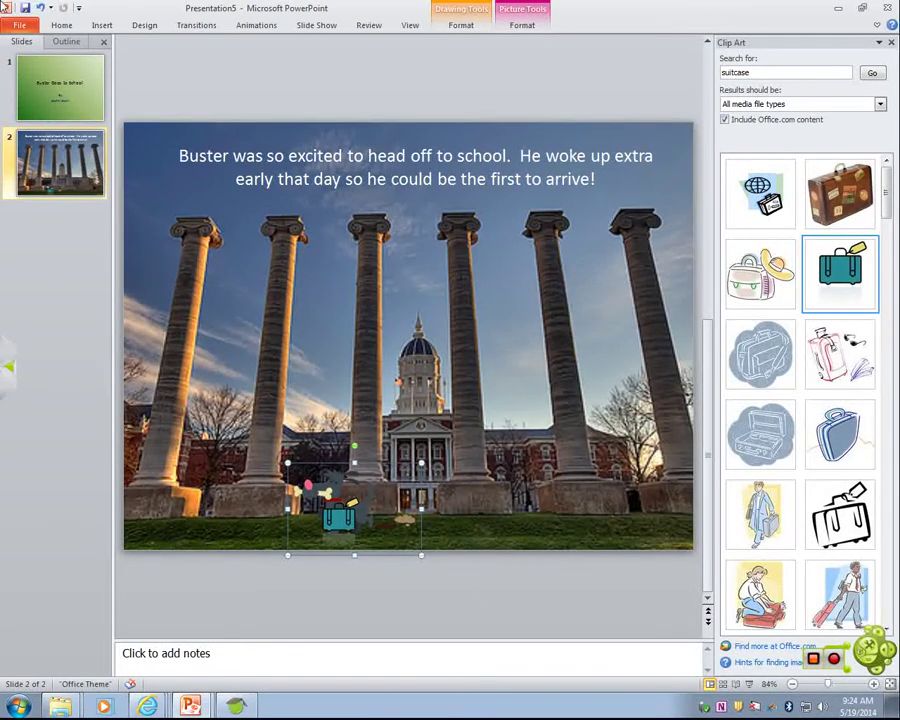
# Step: Give the dog-and-suitcase group a Fly In entrance animation with the From Right effect option
pyautogui.click(255, 30)
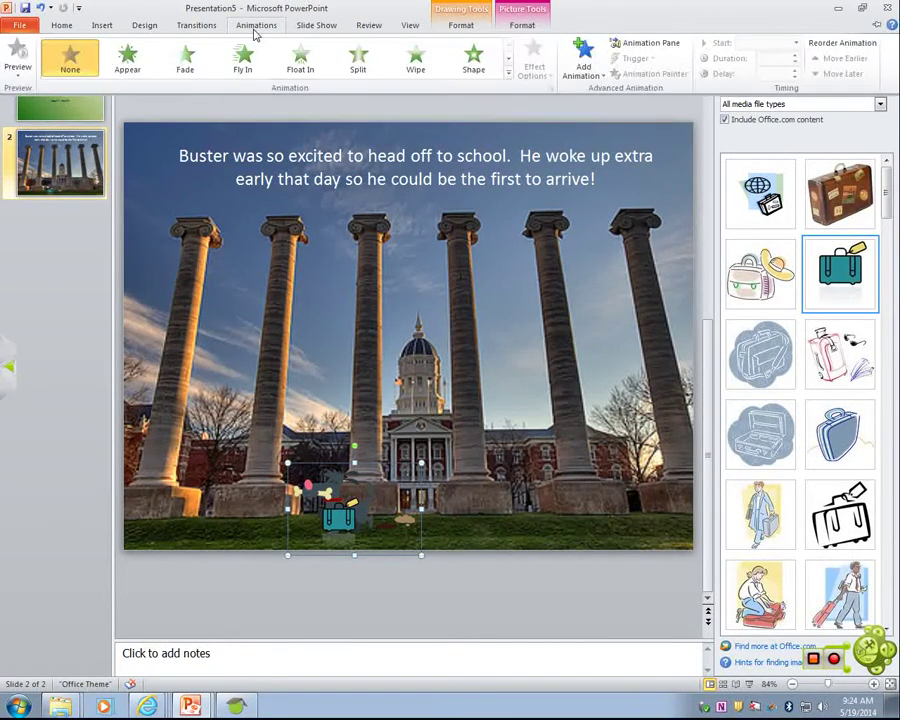
pyautogui.click(508, 76)
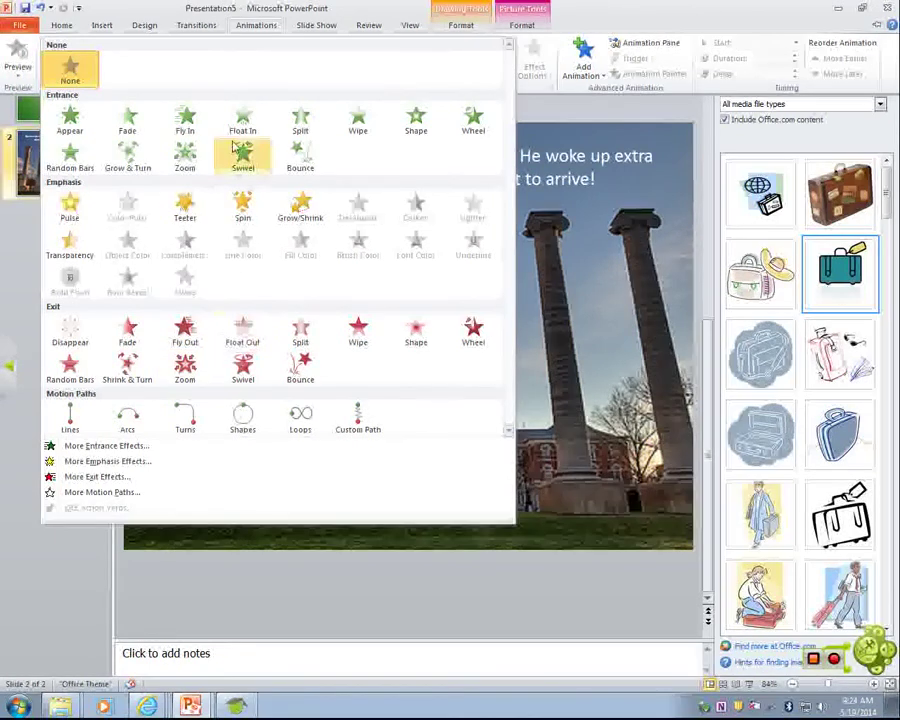
pyautogui.click(178, 130)
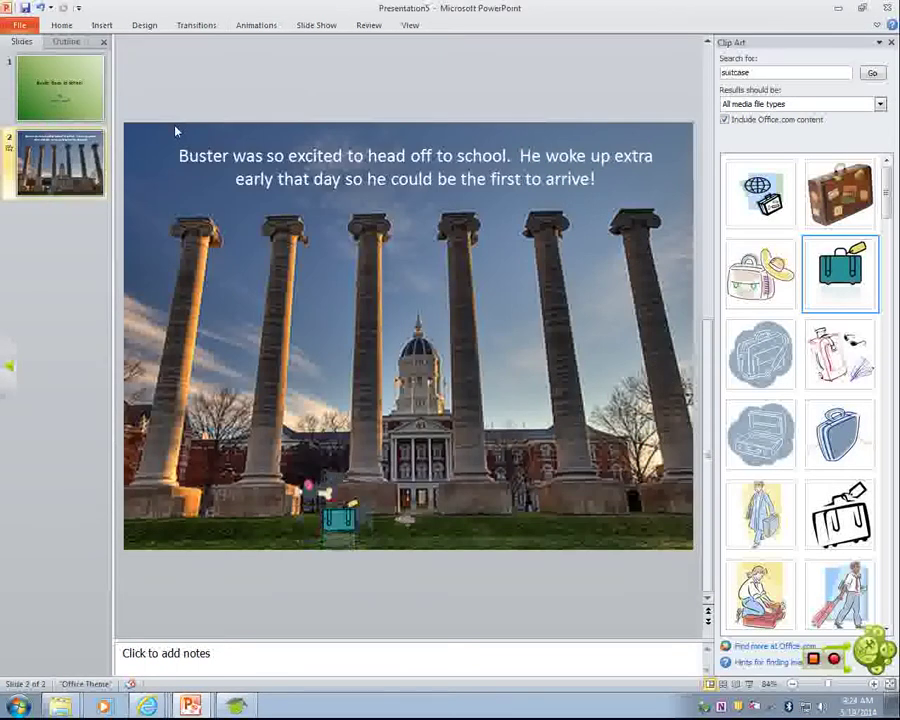
pyautogui.click(256, 25)
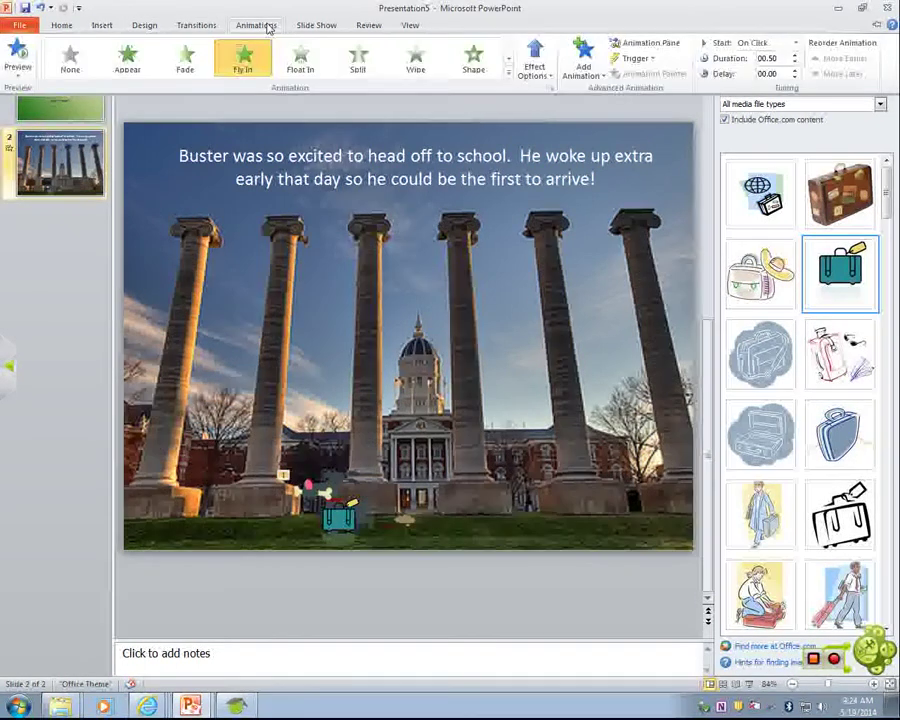
pyautogui.click(534, 62)
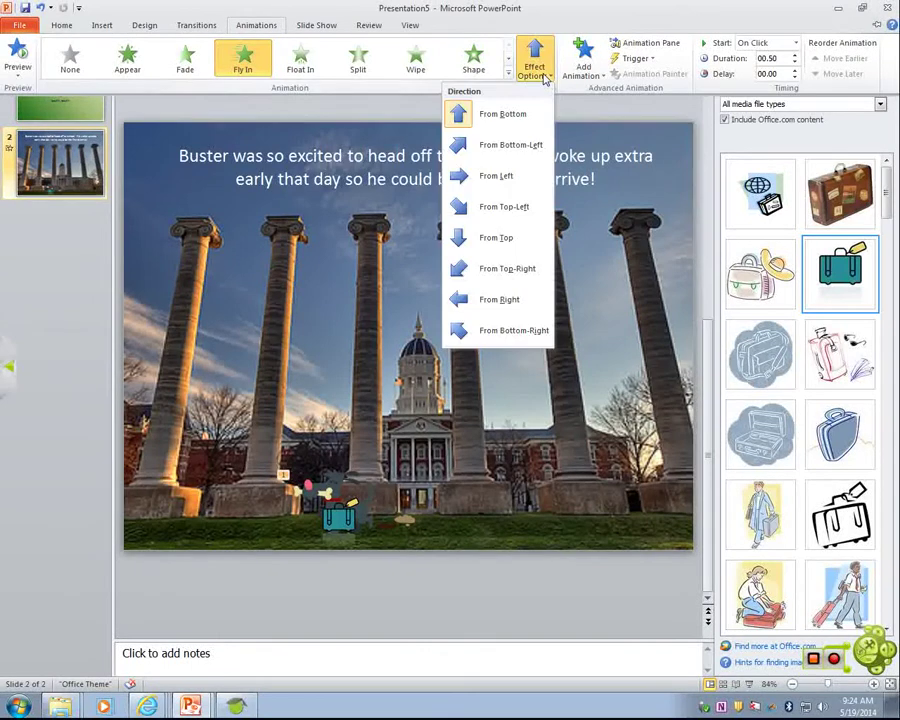
pyautogui.click(520, 300)
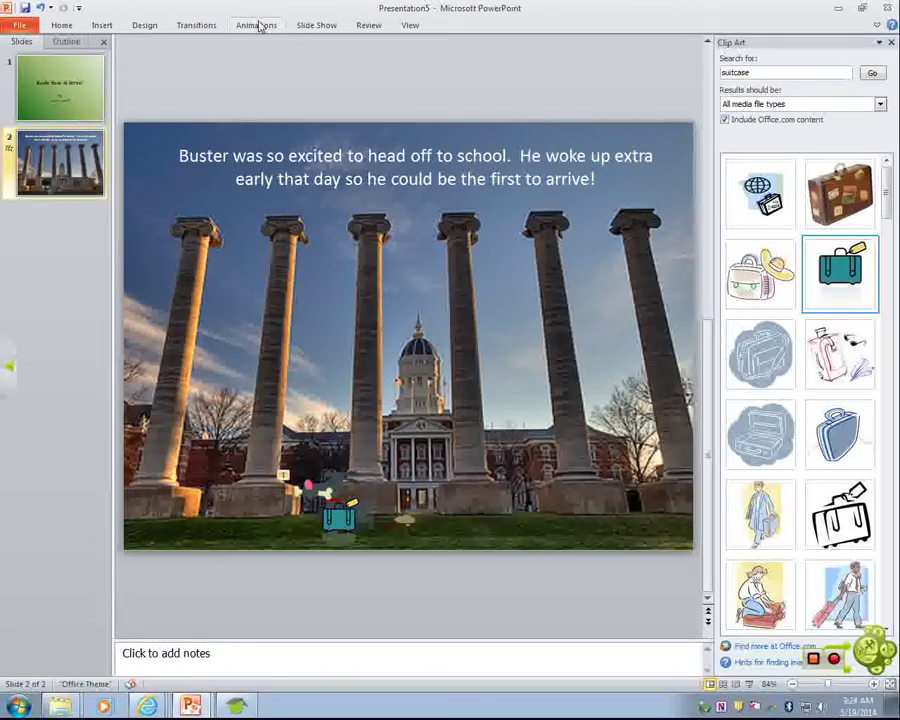
pyautogui.click(258, 26)
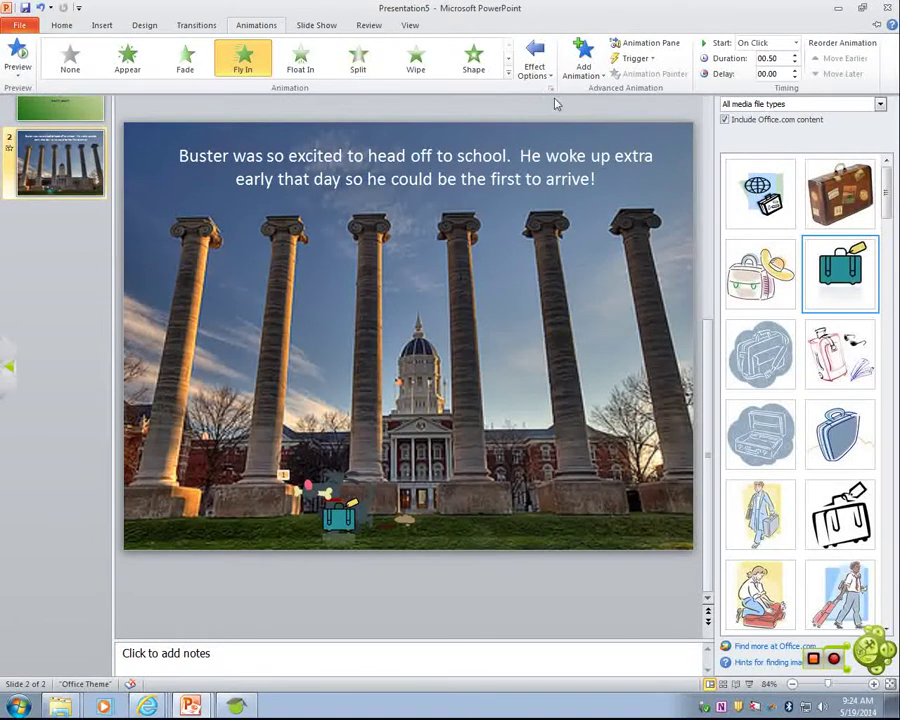